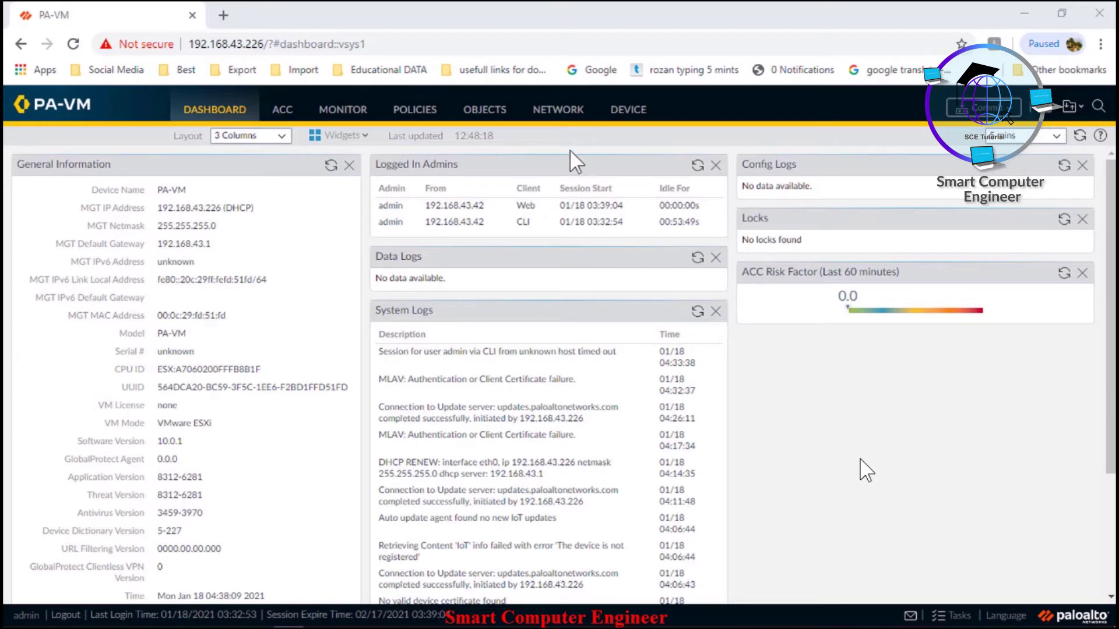
Open Device > Setup > Services to view the update server and DNS entries
{"action": "left_click", "coordinate": [625, 117]}
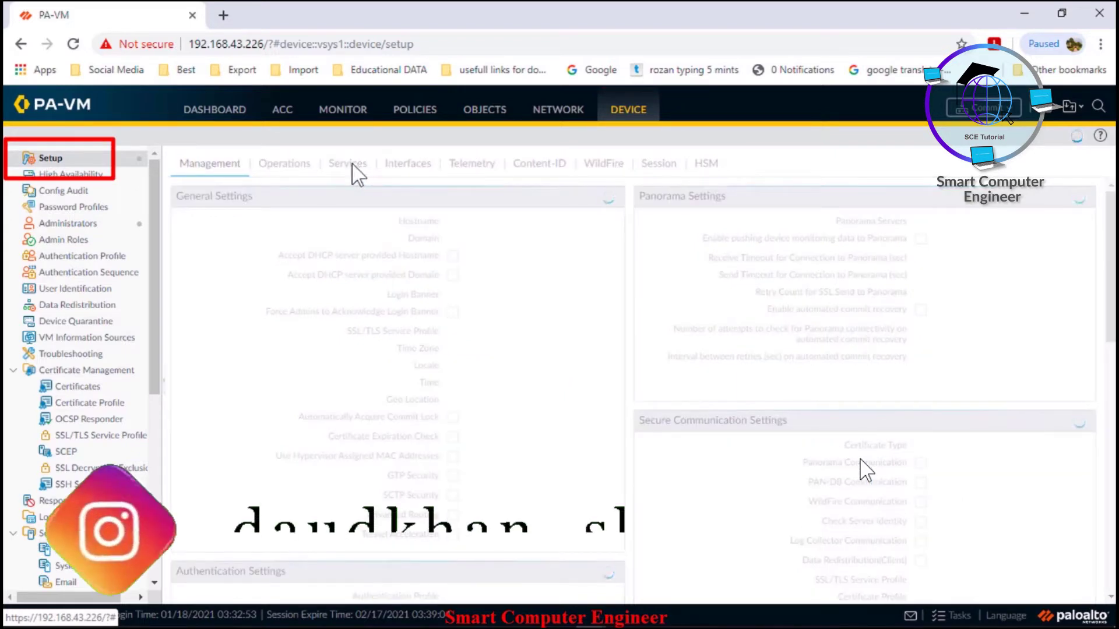
{"action": "left_click", "coordinate": [349, 166]}
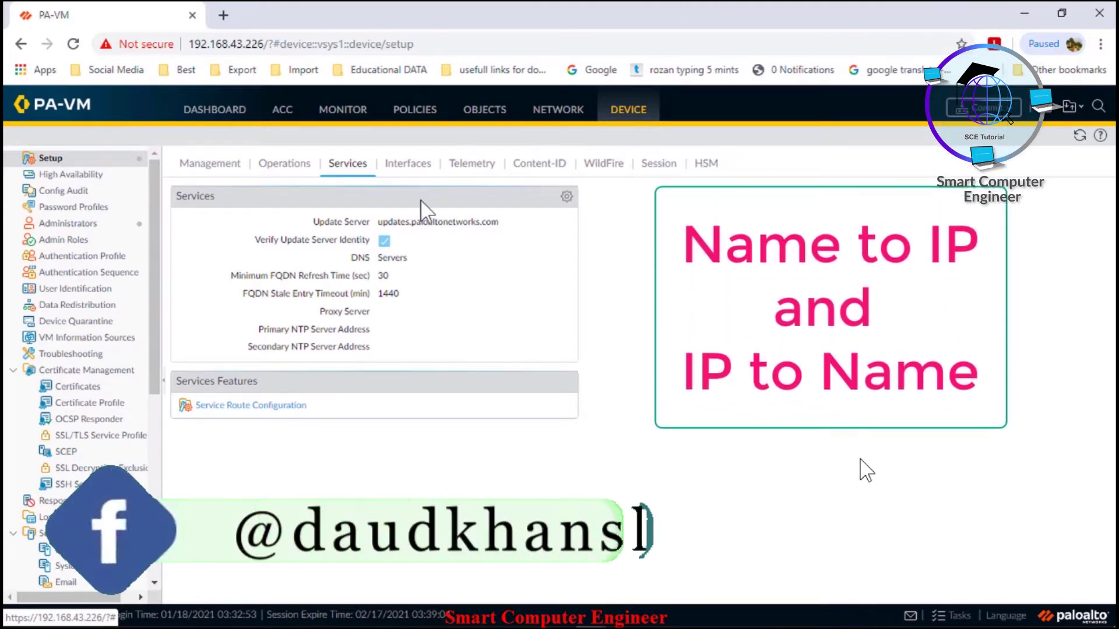
{"action": "left_click", "coordinate": [413, 166]}
{"action": "left_click", "coordinate": [352, 162]}
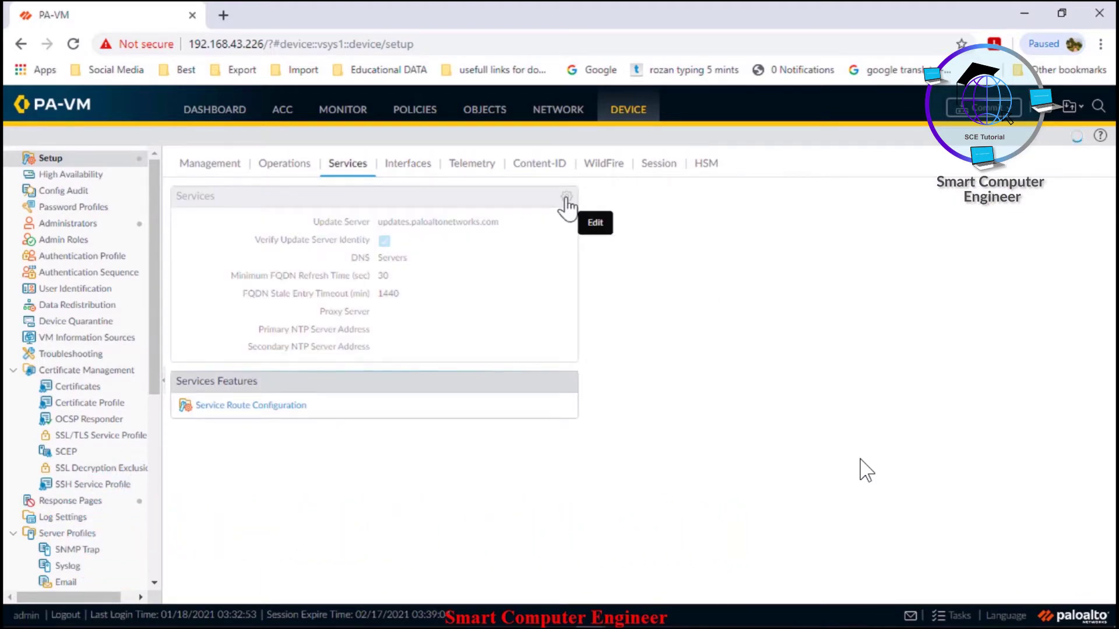
{"action": "left_click", "coordinate": [566, 199]}
{"action": "left_click", "coordinate": [455, 293]}
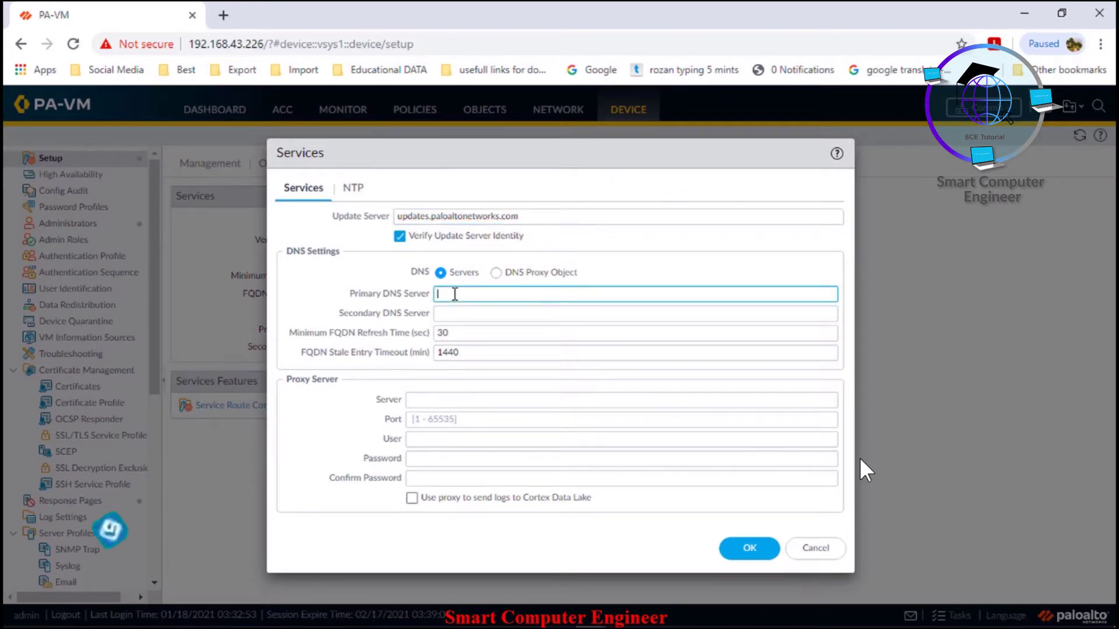
{"action": "left_click", "coordinate": [452, 311]}
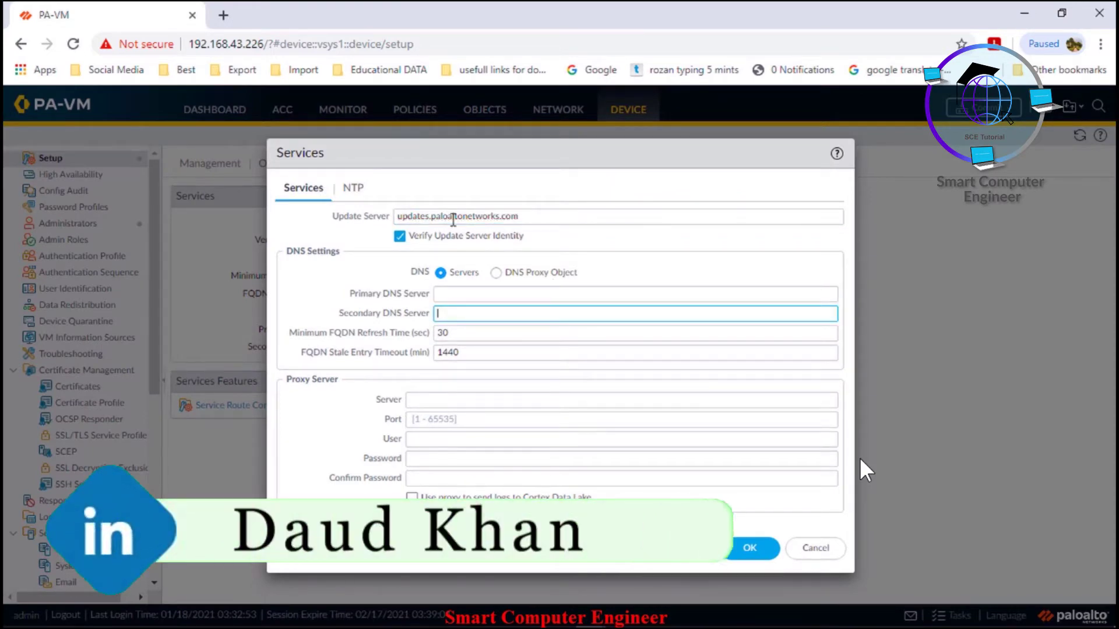
{"action": "left_click_drag", "start_coordinate": [518, 216], "coordinate": [380, 226]}
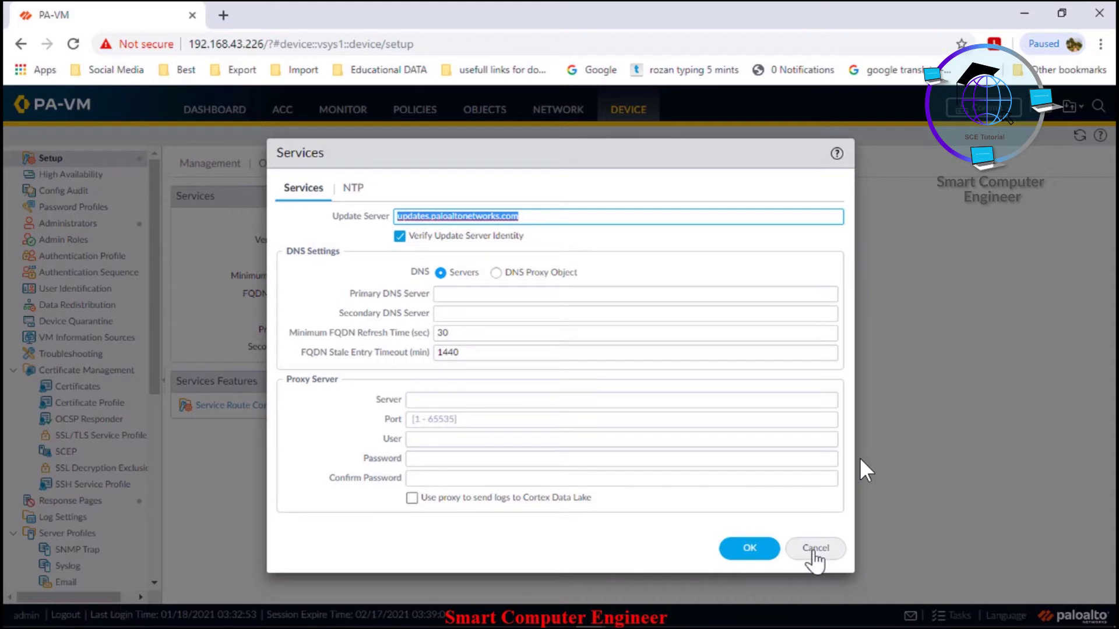
{"action": "left_click", "coordinate": [814, 558]}
{"action": "left_click_drag", "start_coordinate": [156, 310], "coordinate": [165, 494]}
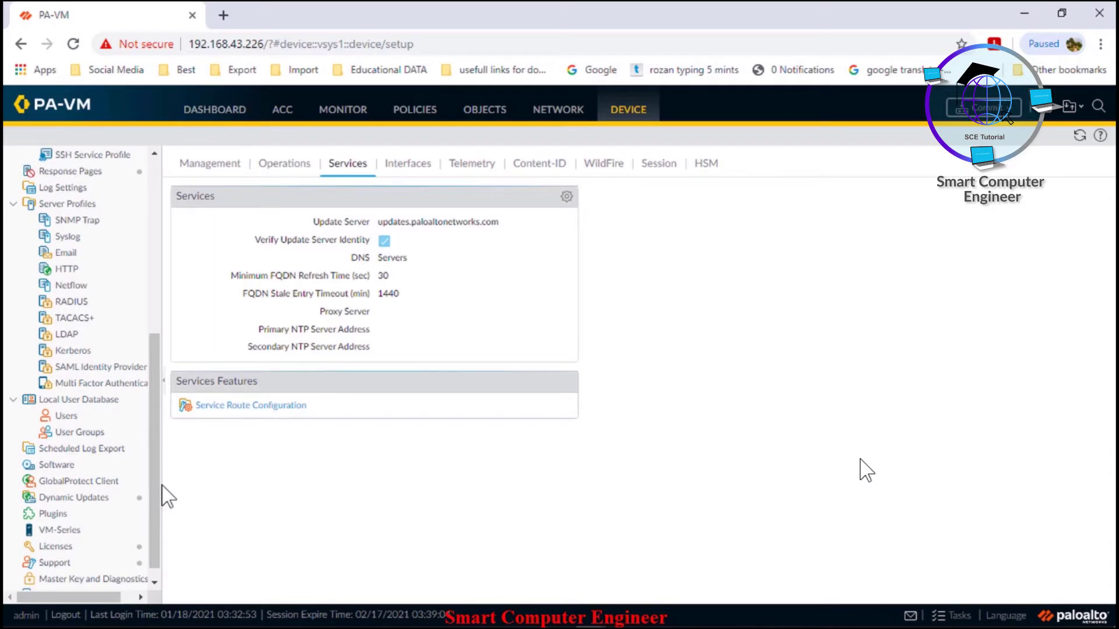
{"action": "left_click", "coordinate": [65, 497]}
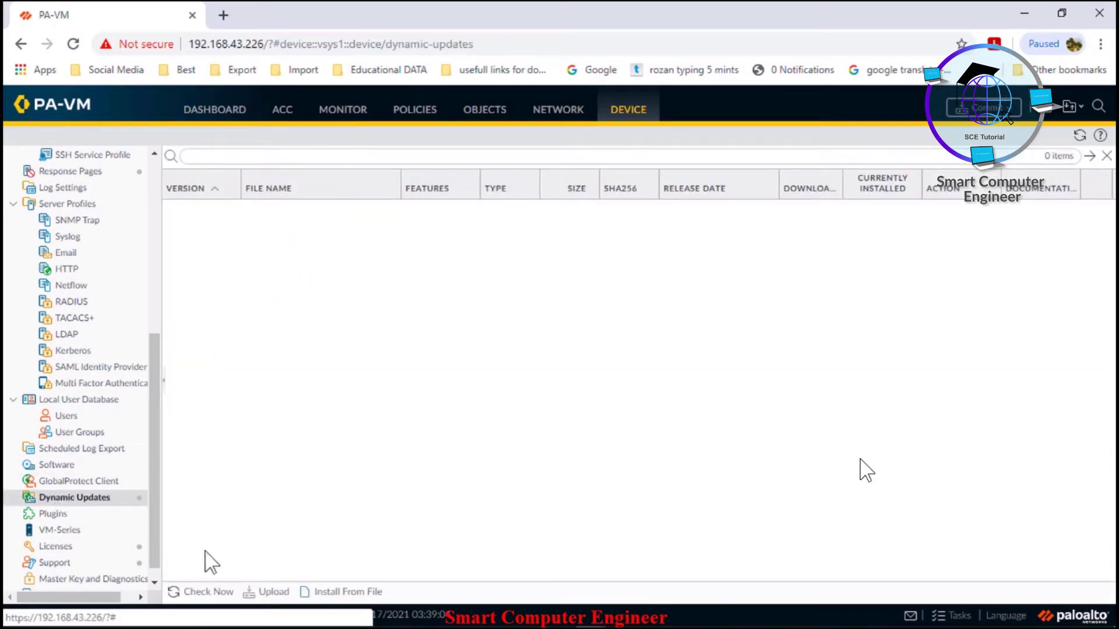
{"action": "left_click", "coordinate": [207, 592]}
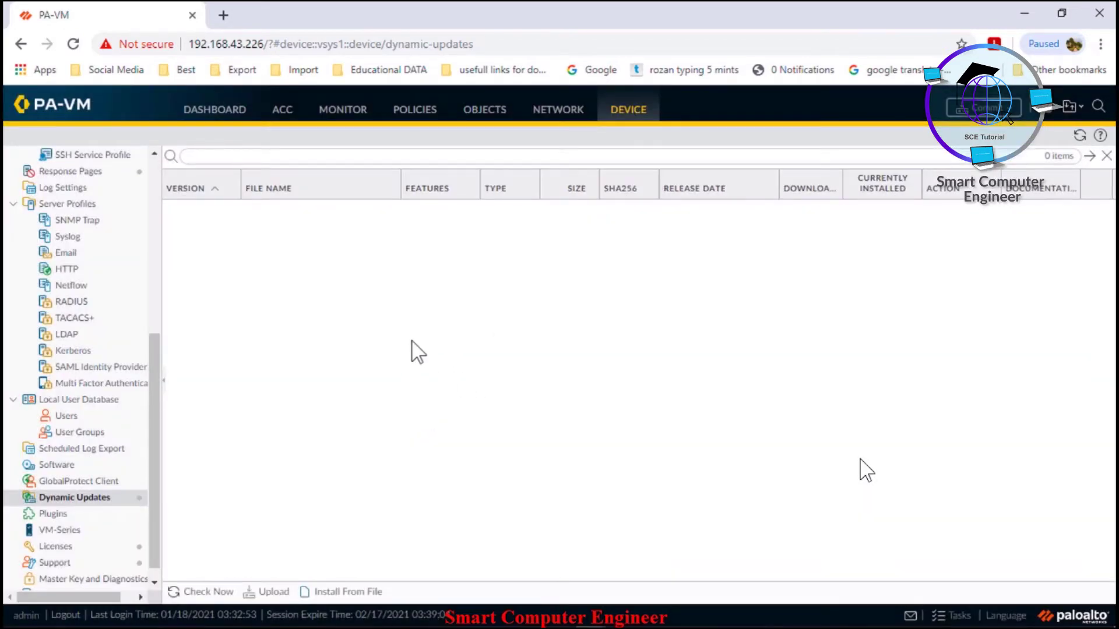
{"action": "mouse_move", "coordinate": [996, 627]}
{"action": "left_click_drag", "start_coordinate": [156, 376], "coordinate": [169, 200]}
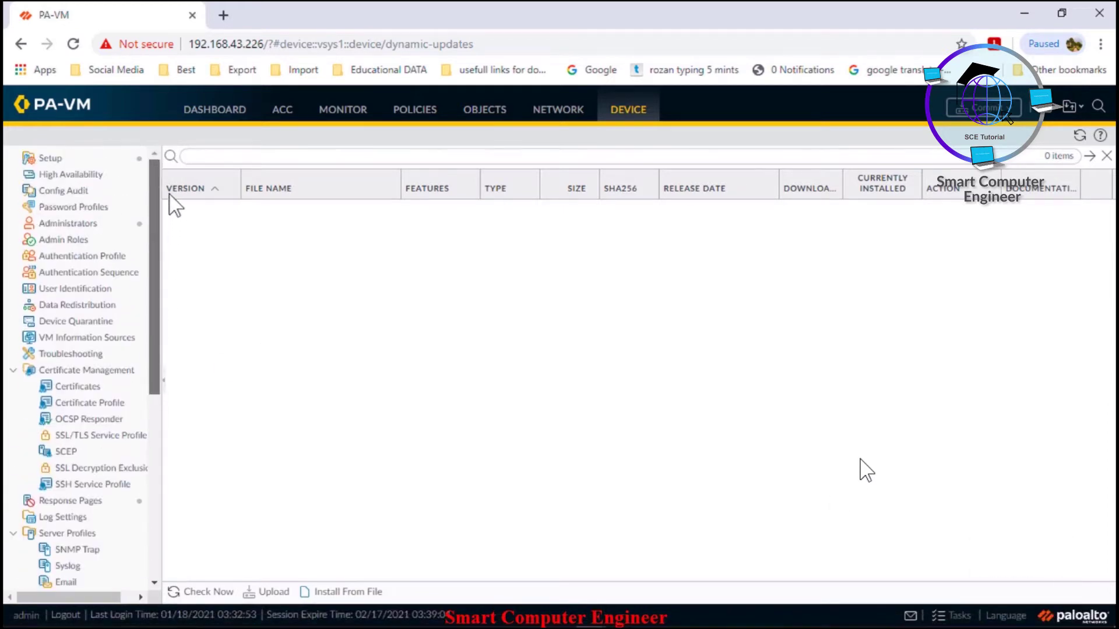
{"action": "left_click", "coordinate": [51, 159]}
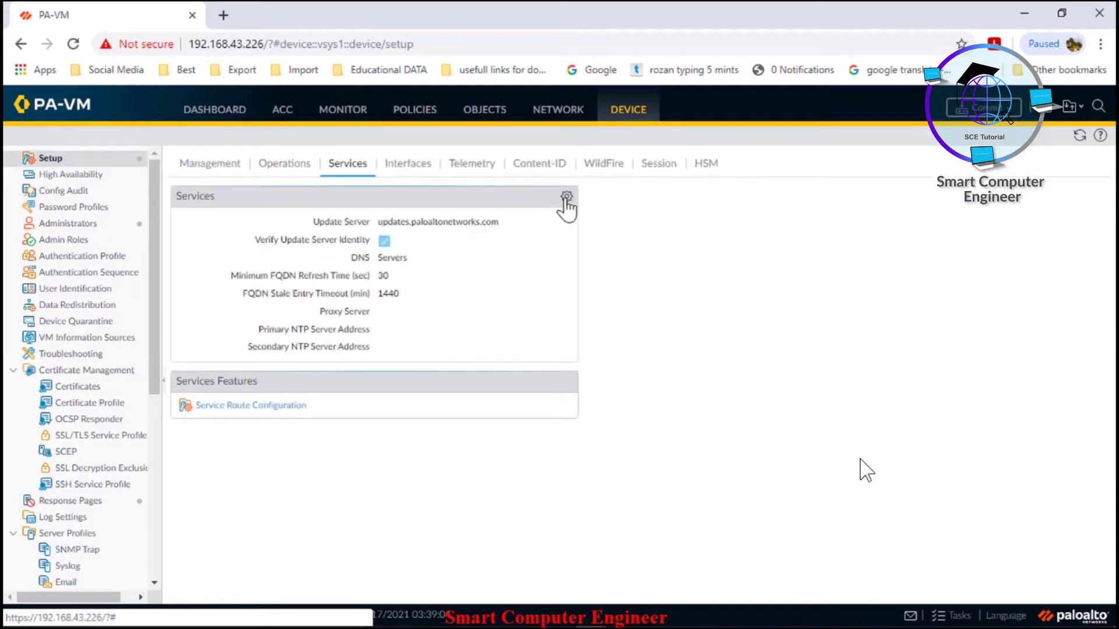
Edit Services to set primary DNS 8.8.8.8 and secondary DNS 8.8.4.4
{"action": "left_click", "coordinate": [565, 198]}
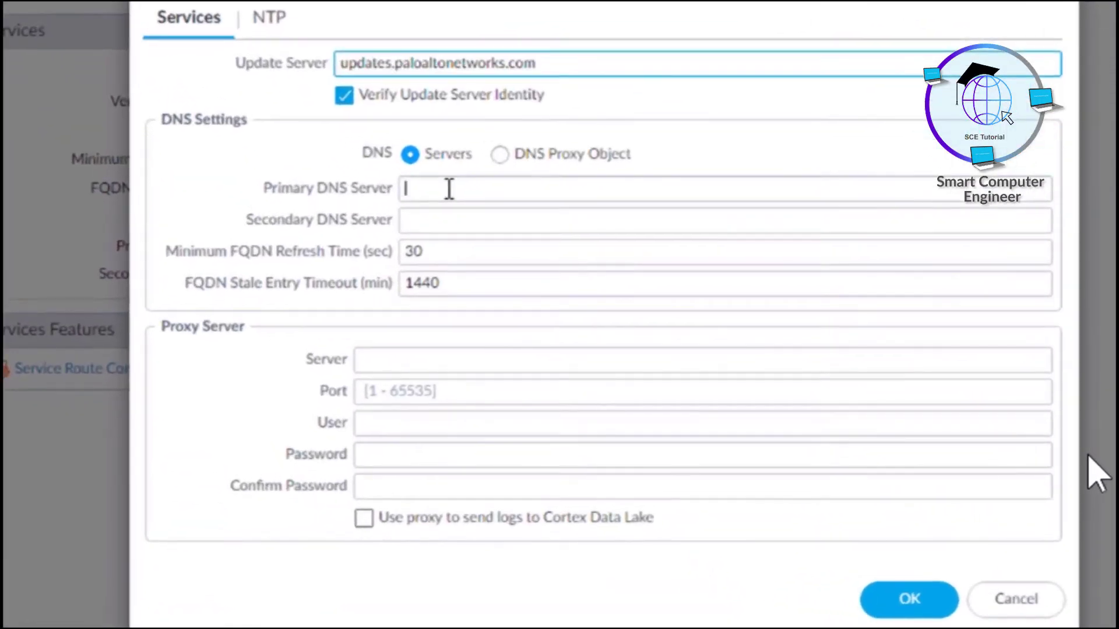
{"action": "left_click", "coordinate": [465, 281]}
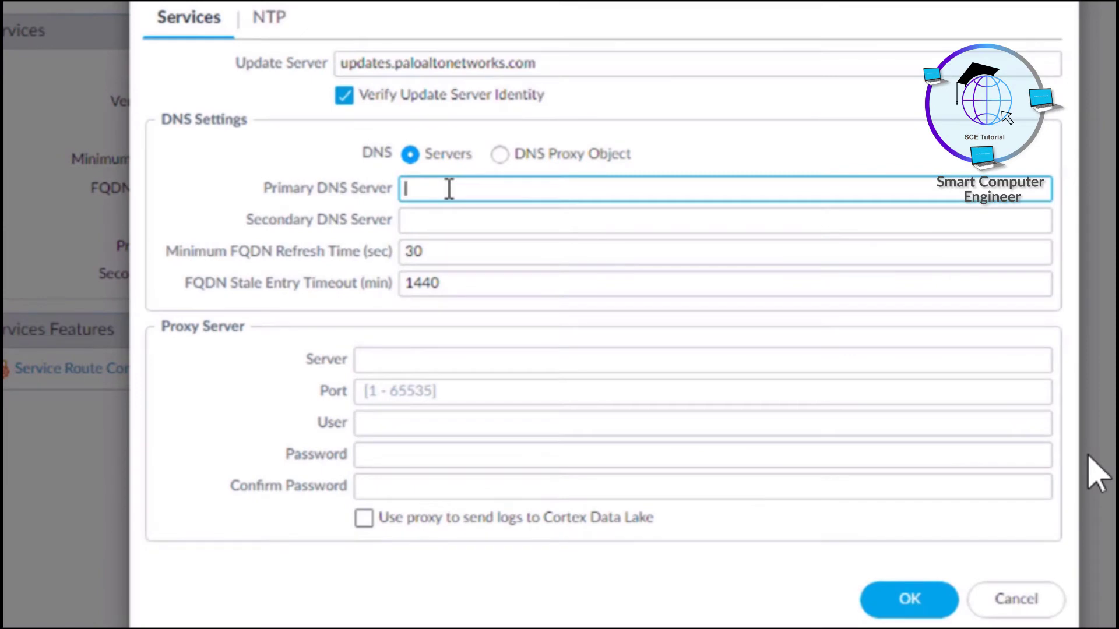
{"action": "type", "text": "8.8.8.8"}
{"action": "left_click", "coordinate": [461, 230]}
{"action": "type", "text": "1.1.1.1"}
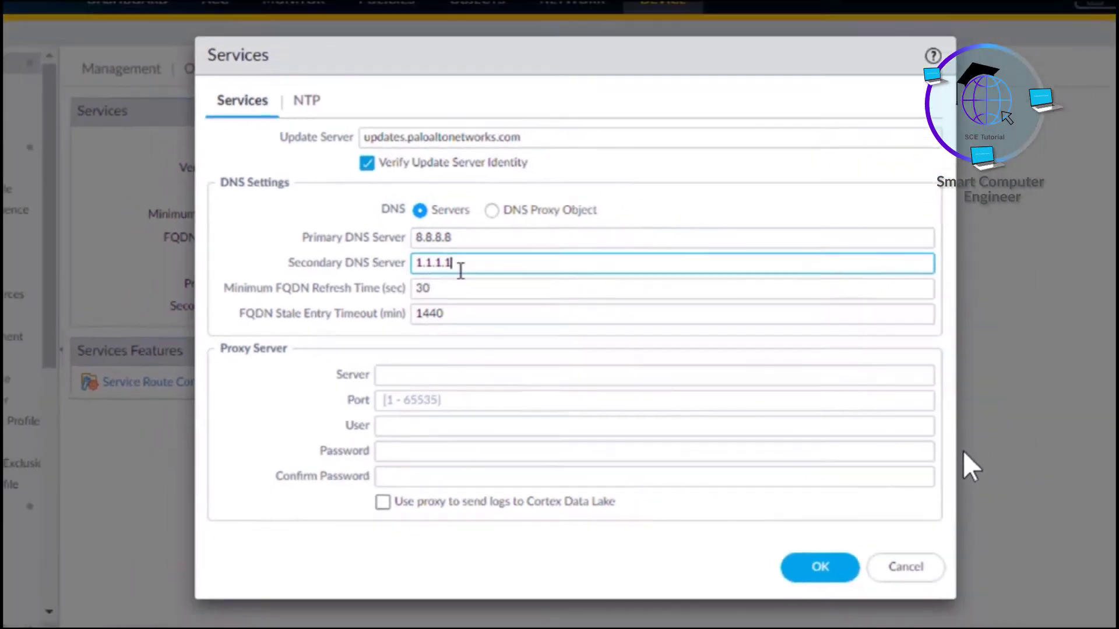
{"action": "key", "text": "BackSpace"}
{"action": "key", "text": "BackSpace"}
{"action": "key", "text": "BackSpace"}
{"action": "key", "text": "BackSpace"}
{"action": "key", "text": "BackSpace"}
{"action": "key", "text": "BackSpace"}
{"action": "key", "text": "BackSpace"}
{"action": "type", "text": "8"}
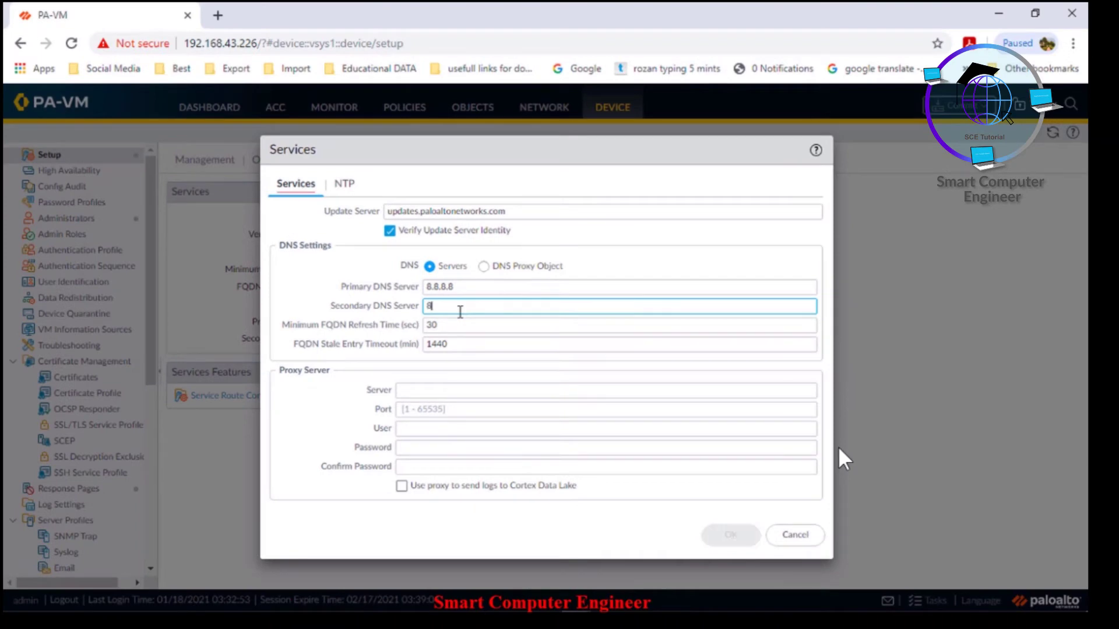
{"action": "type", "text": ".8.4.4"}
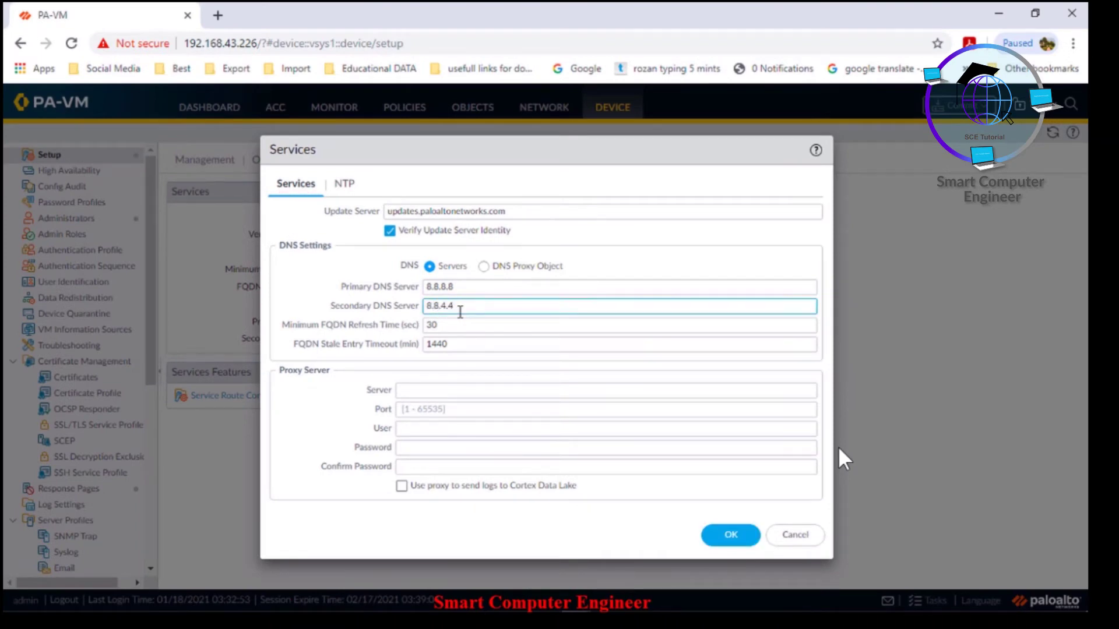
{"action": "key", "text": "super"}
Run a continuous ping to 8.8.4.4 in Command Prompt and check its reply times
{"action": "type", "text": "cmd"}
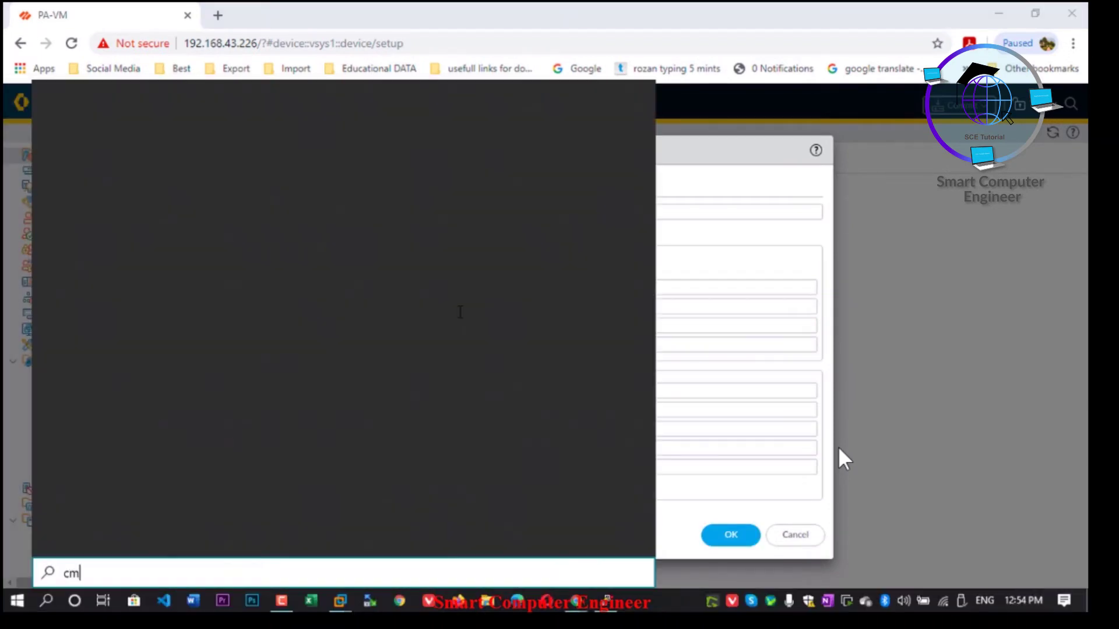
{"action": "key", "text": "Return"}
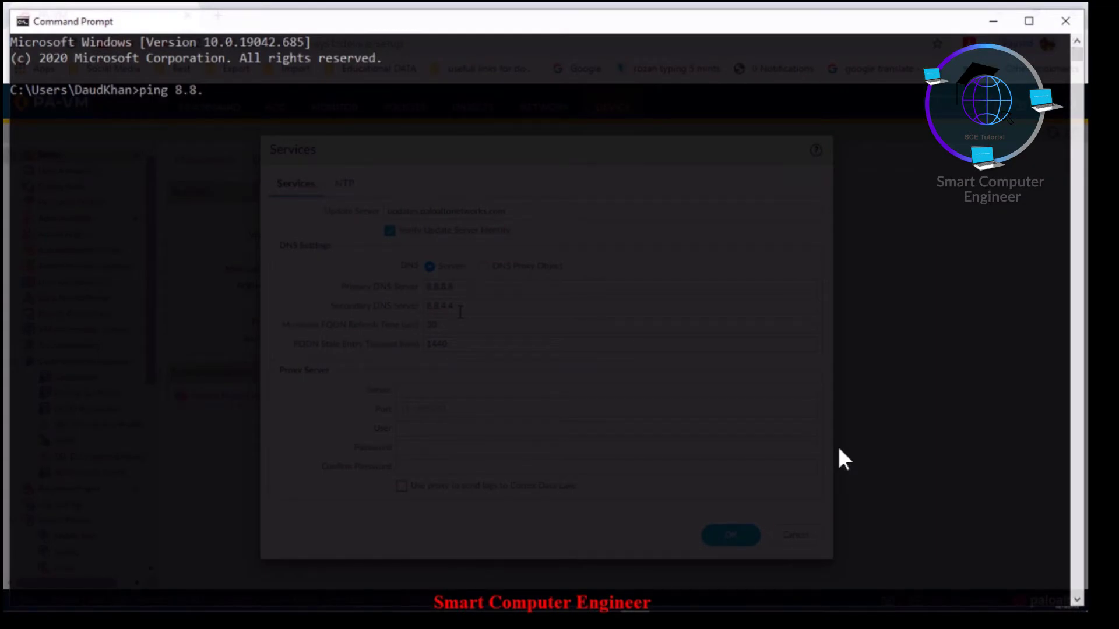
{"action": "type", "text": "ping 8.8.4.4 -t"}
{"action": "key", "text": "Return"}
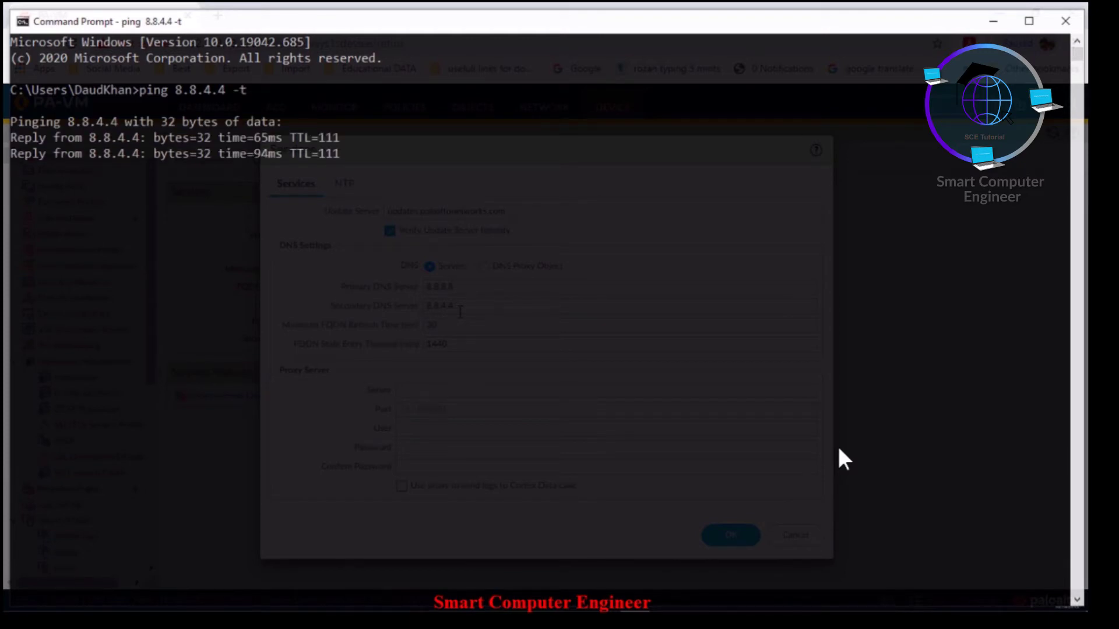
{"action": "key", "text": "ctrl+c"}
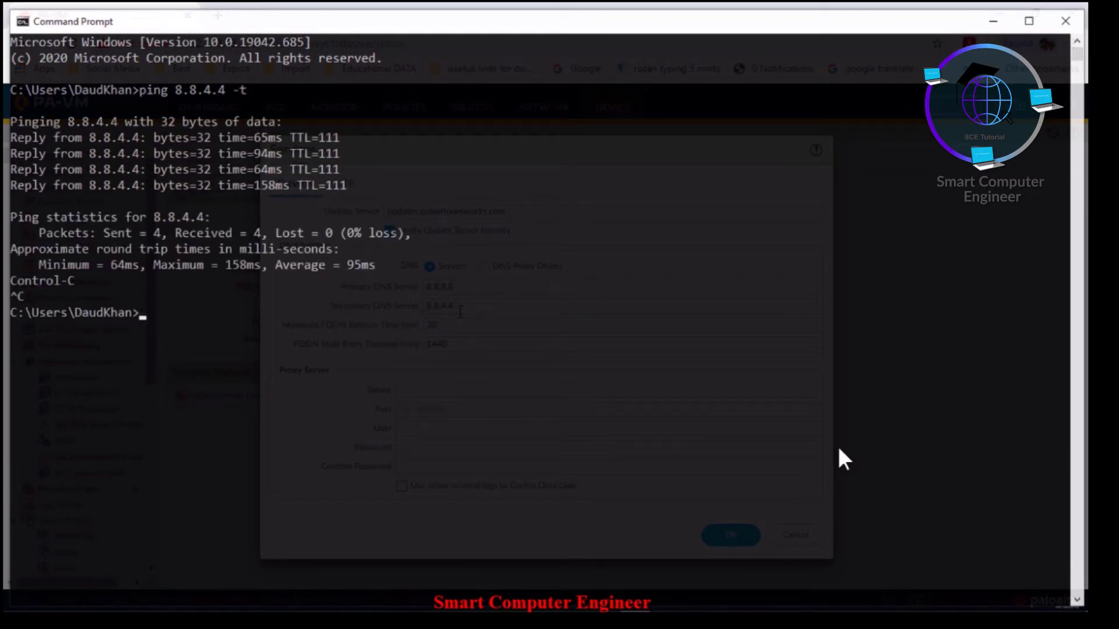
{"action": "left_click", "coordinate": [256, 138]}
{"action": "left_click_drag", "start_coordinate": [257, 154], "coordinate": [271, 186]}
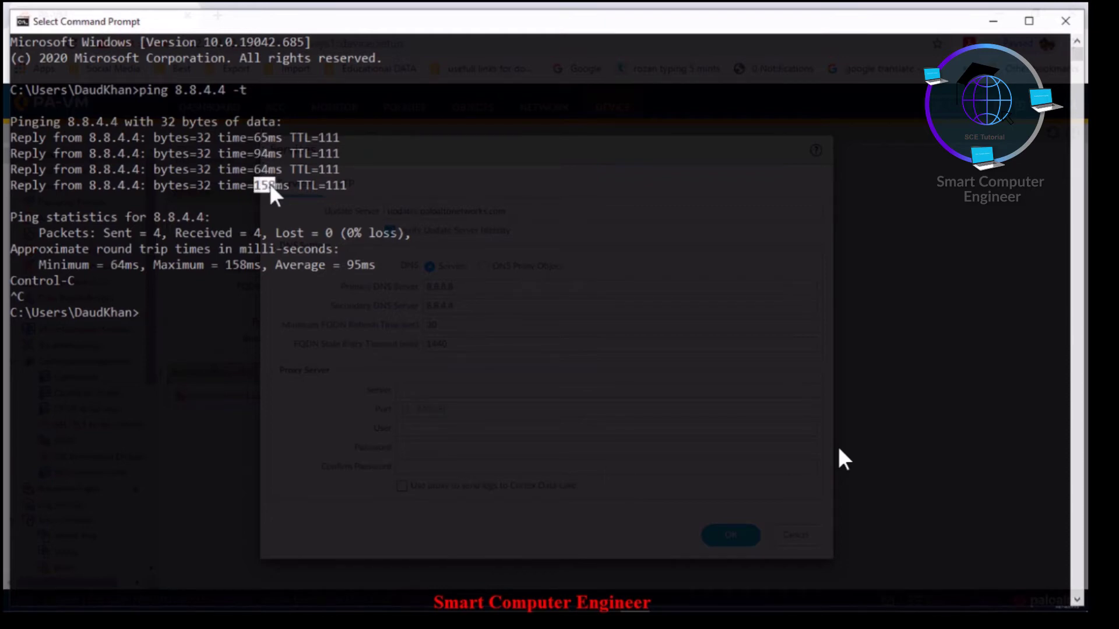
Ping 1.1.1.1, compare its reply times with 8.8.4.4, then close Command Prompt
{"action": "key", "text": "Up"}
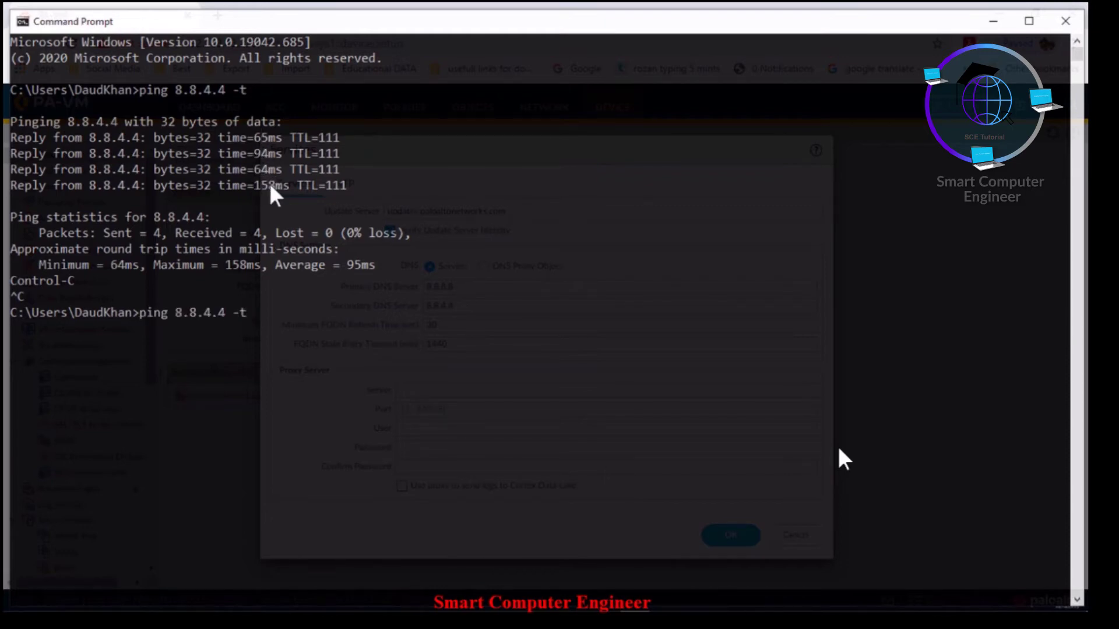
{"action": "key", "text": "BackSpace"}
{"action": "key", "text": "BackSpace"}
{"action": "key", "text": "BackSpace"}
{"action": "key", "text": "Return"}
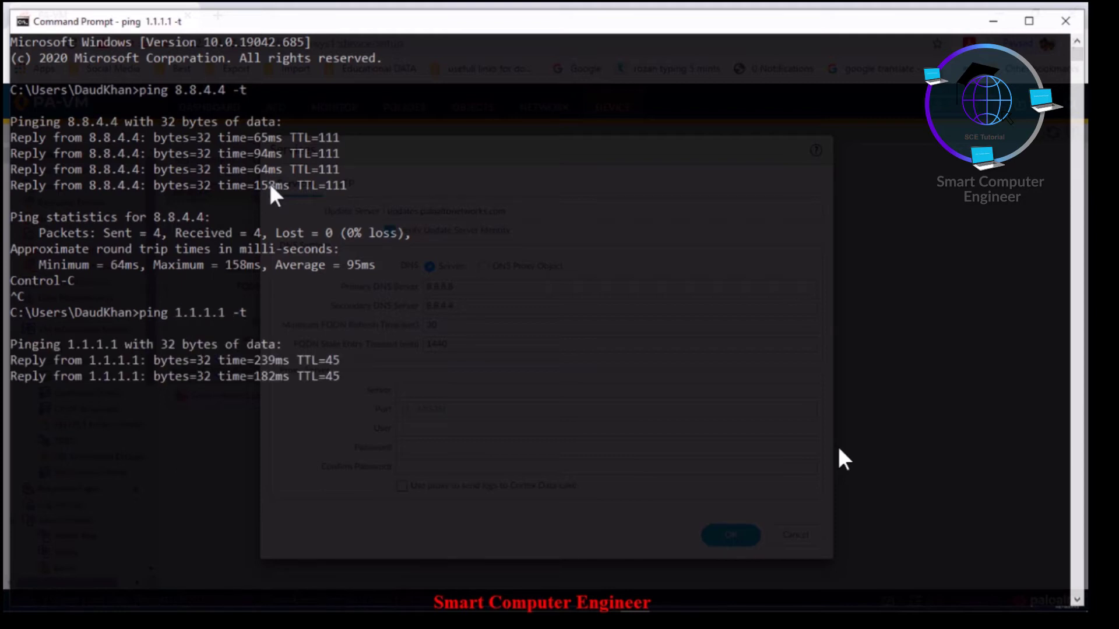
{"action": "key", "text": "ctrl+c"}
{"action": "left_click_drag", "start_coordinate": [255, 360], "coordinate": [266, 397]}
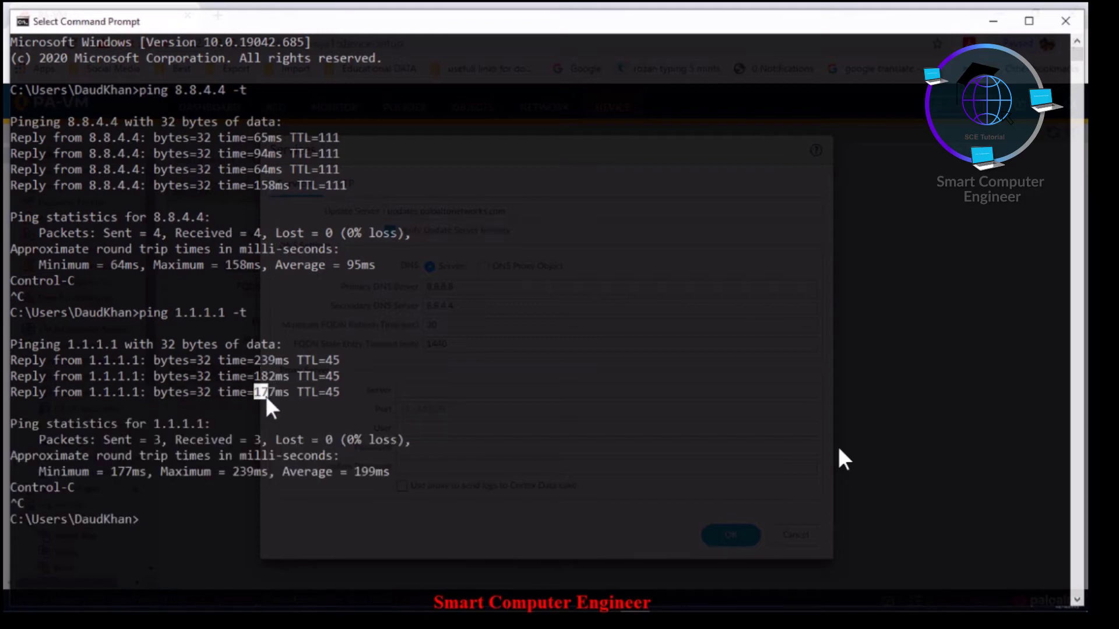
{"action": "left_click_drag", "start_coordinate": [255, 137], "coordinate": [271, 156]}
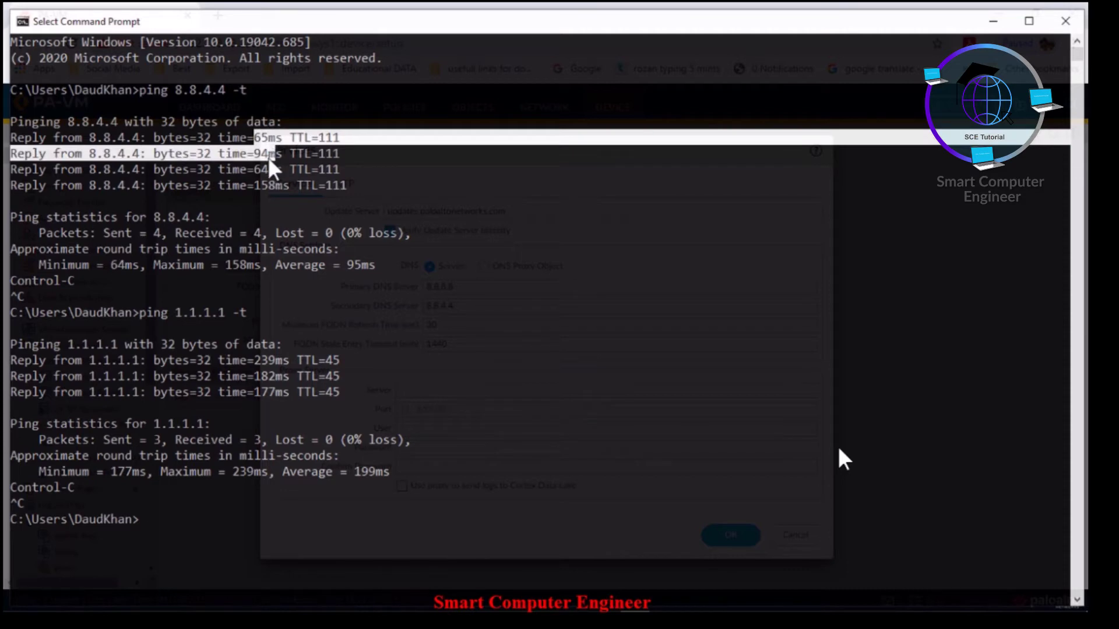
{"action": "left_click_drag", "start_coordinate": [172, 91], "coordinate": [217, 93]}
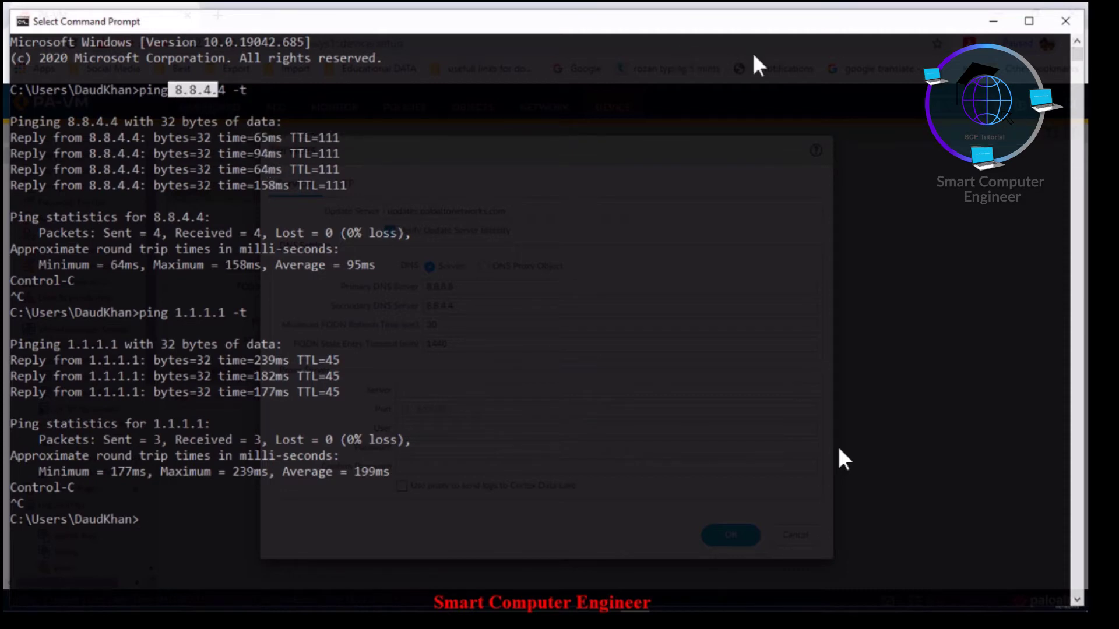
{"action": "left_click", "coordinate": [1066, 22]}
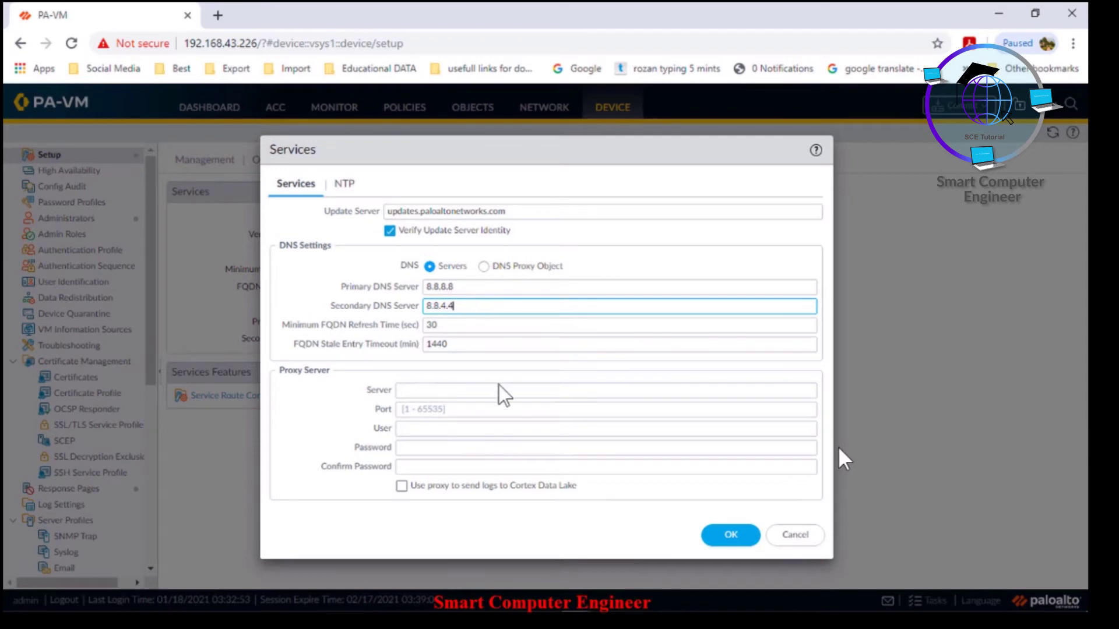
Confirm the Services dialog with DNS servers 8.8.8.8 and 8.8.4.4 by clicking OK
{"action": "left_click", "coordinate": [455, 390]}
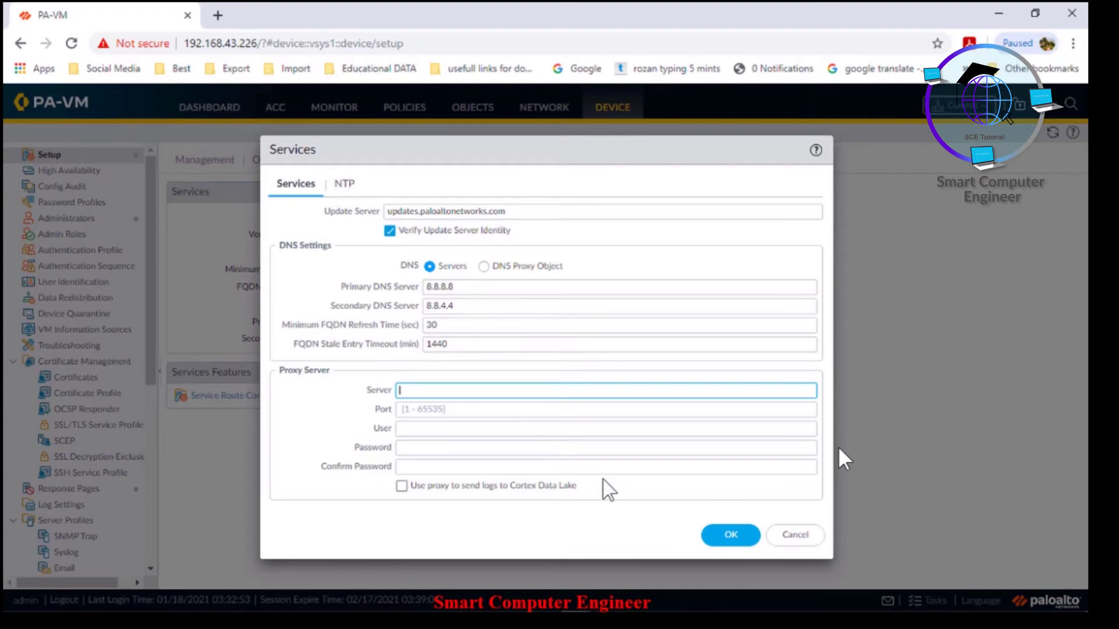
{"action": "left_click", "coordinate": [723, 542]}
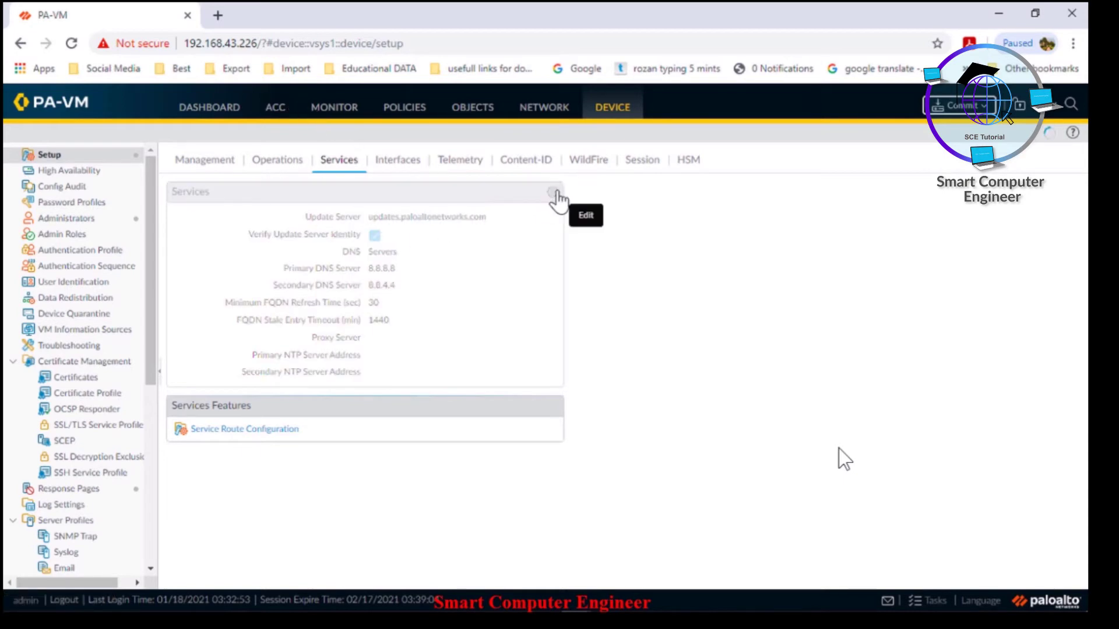
Open the Services NTP tab's primary and secondary address fields, then open a new browser tab
{"action": "left_click", "coordinate": [552, 193]}
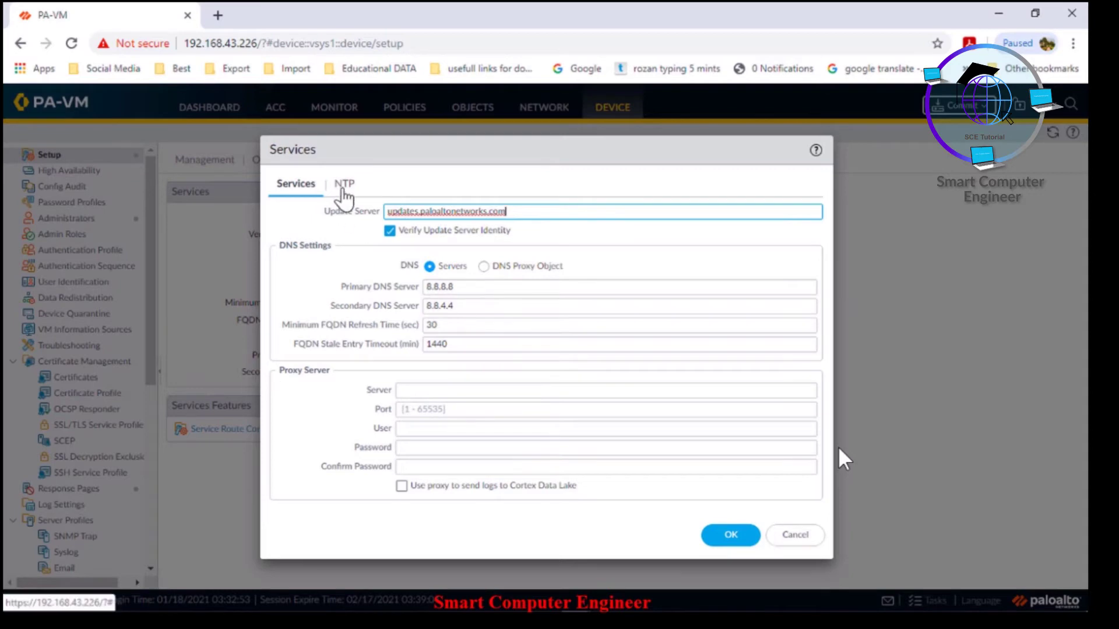
{"action": "left_click", "coordinate": [343, 184]}
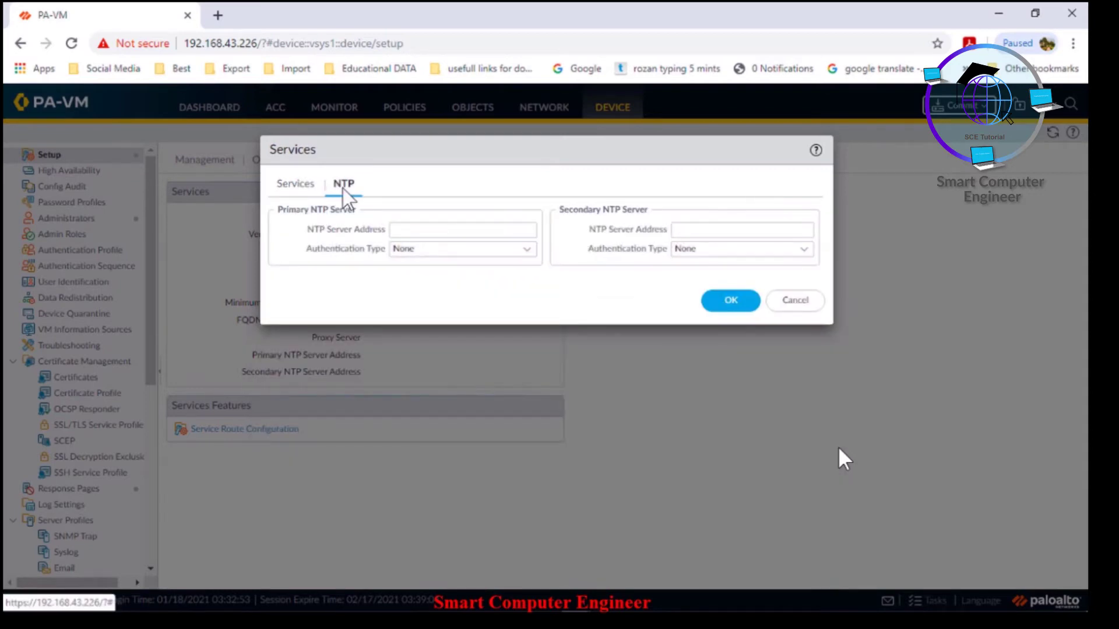
{"action": "left_click", "coordinate": [426, 229]}
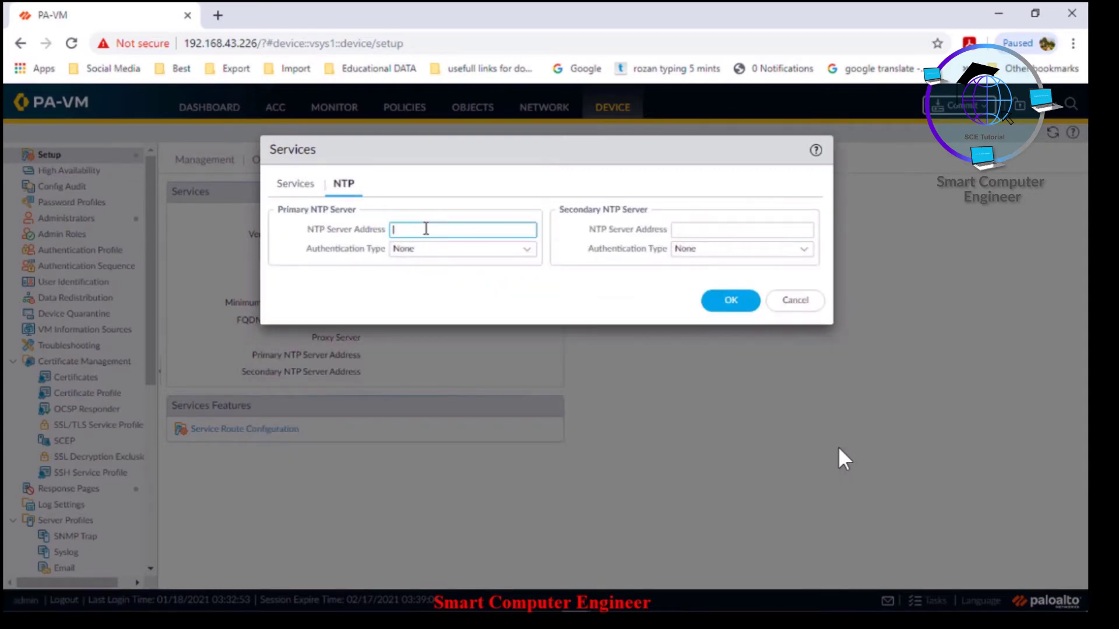
{"action": "left_click", "coordinate": [728, 235]}
{"action": "left_click", "coordinate": [218, 15]}
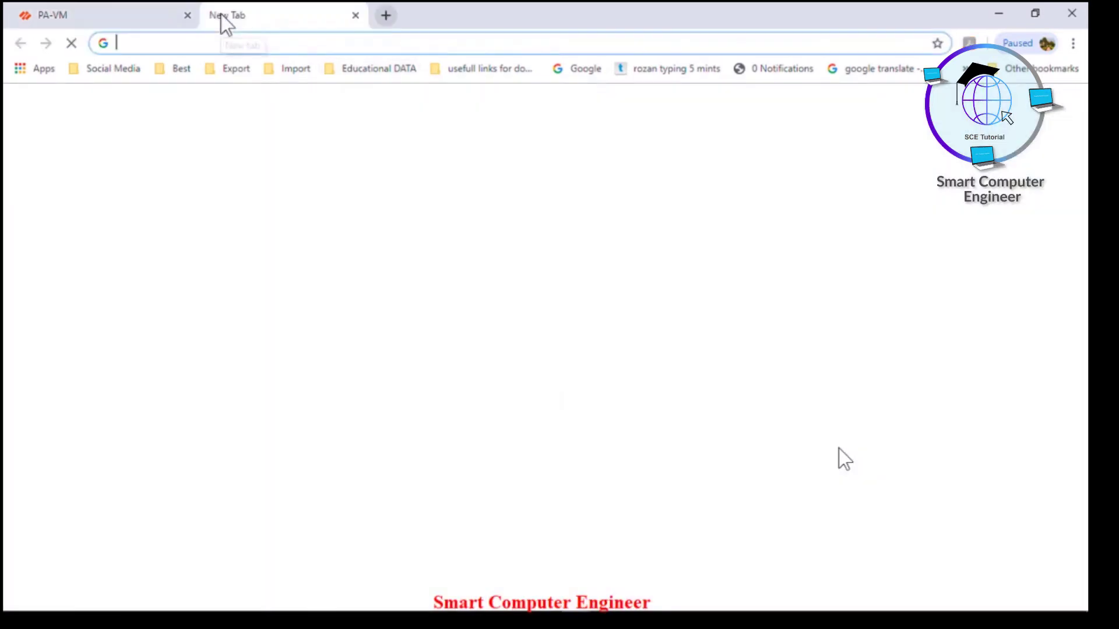
Search Google for 'ntp server pakistan'
{"action": "type", "text": "ntp"}
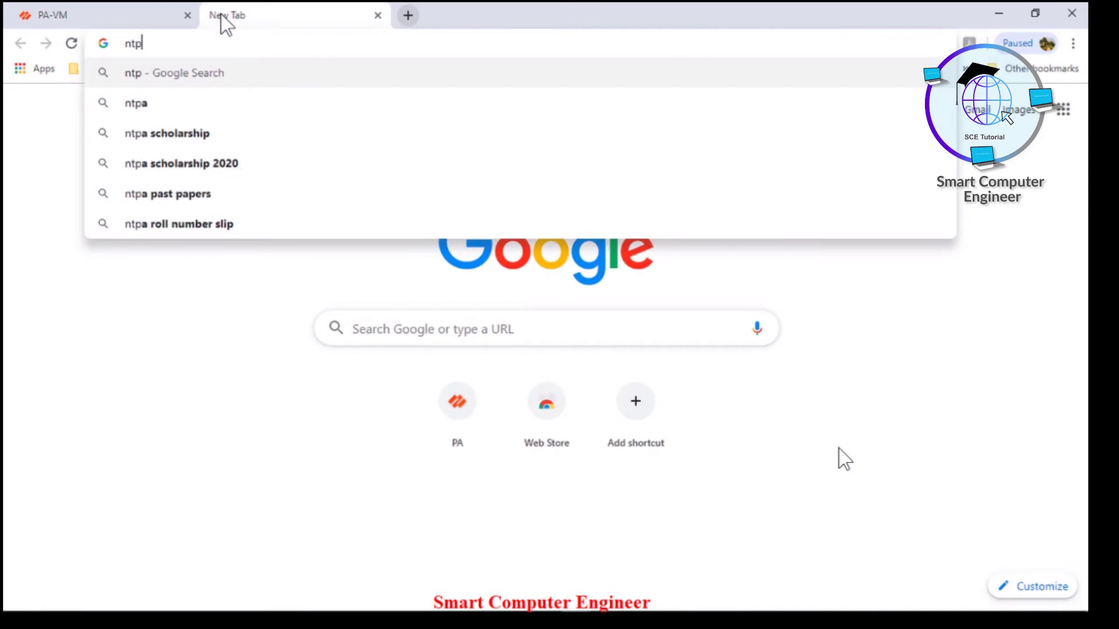
{"action": "type", "text": " pakistan"}
{"action": "key", "text": "Return"}
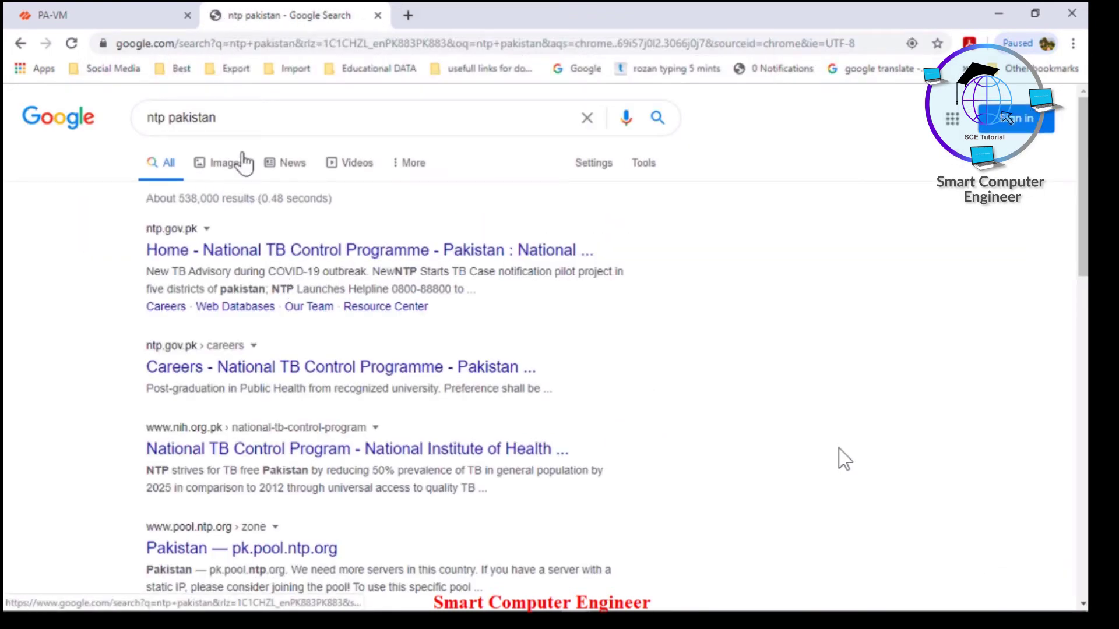
{"action": "left_click", "coordinate": [238, 119]}
{"action": "key", "text": "ctrl+a"}
{"action": "key", "text": "BackSpace"}
{"action": "type", "text": "ntp pa"}
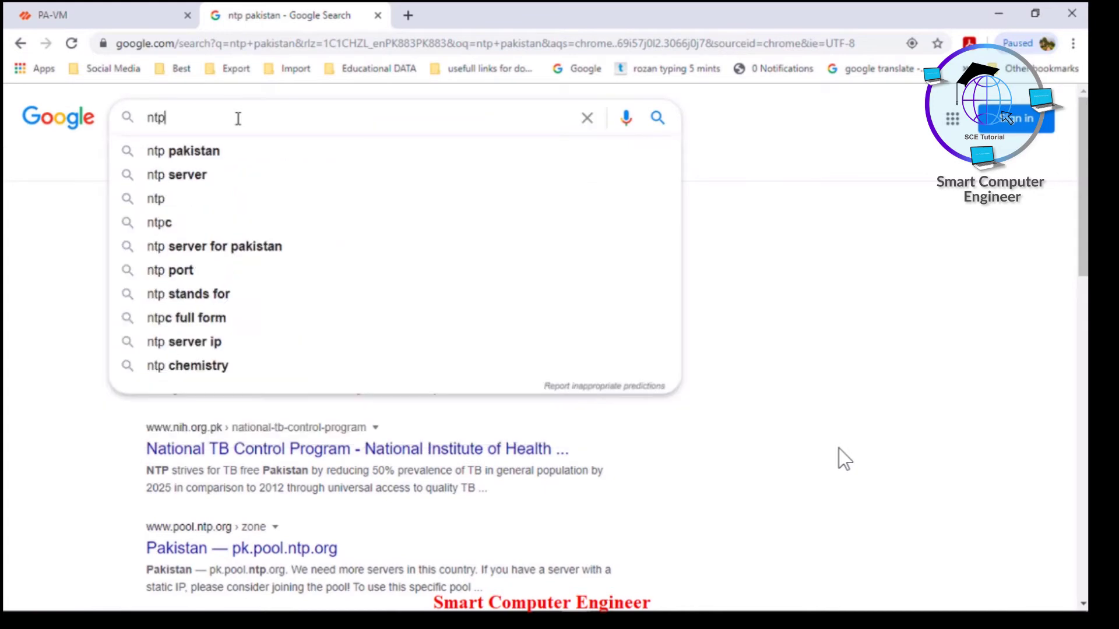
{"action": "type", "text": "server pak"}
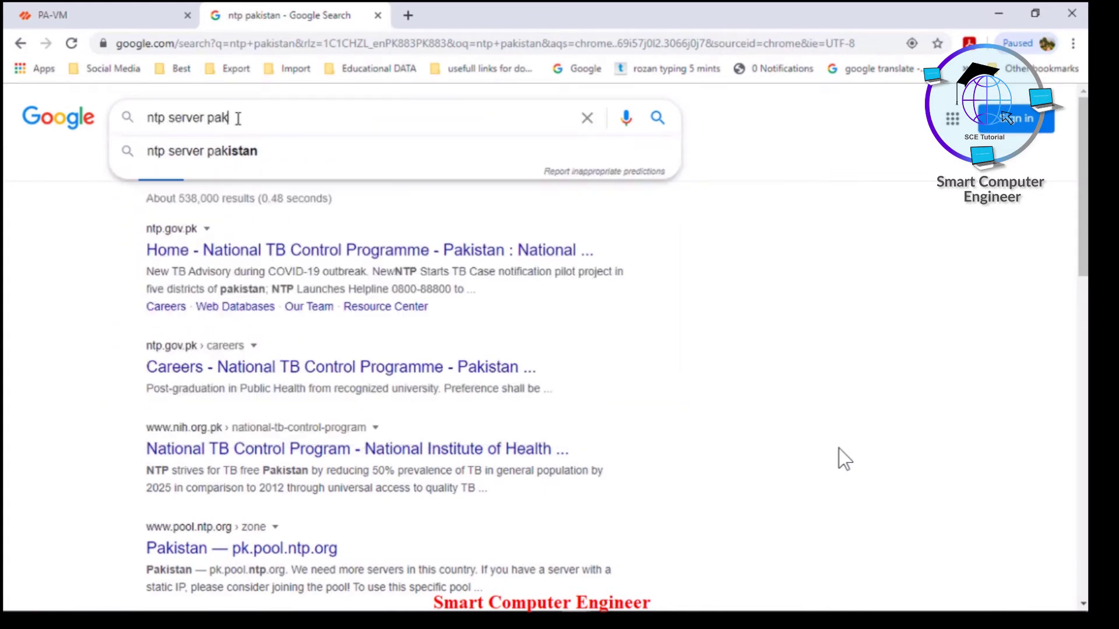
{"action": "type", "text": "istan"}
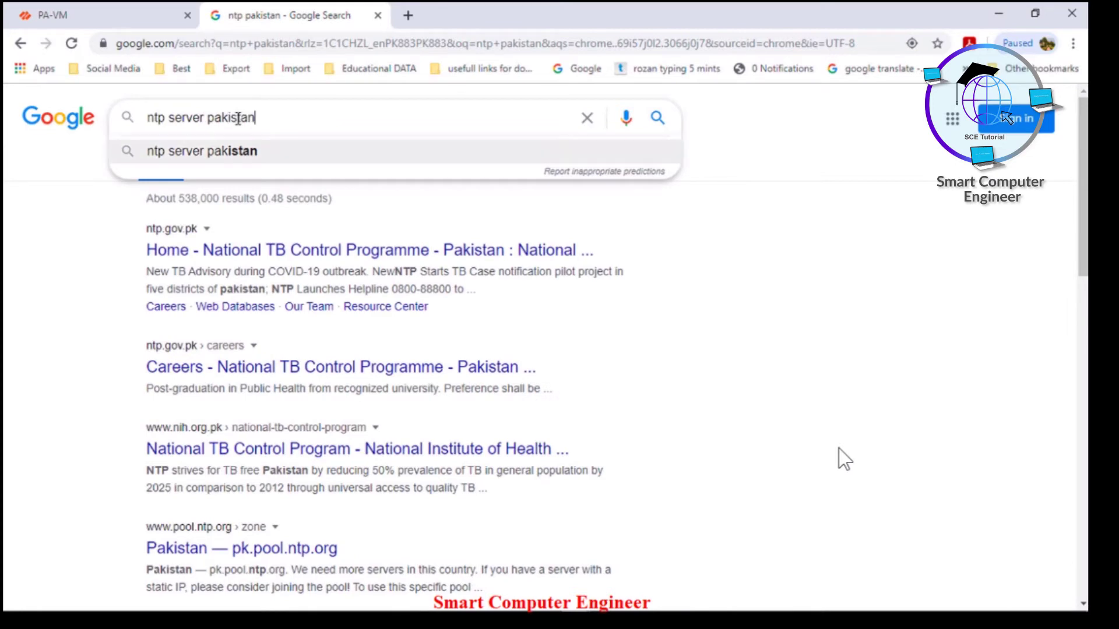
{"action": "key", "text": "Return"}
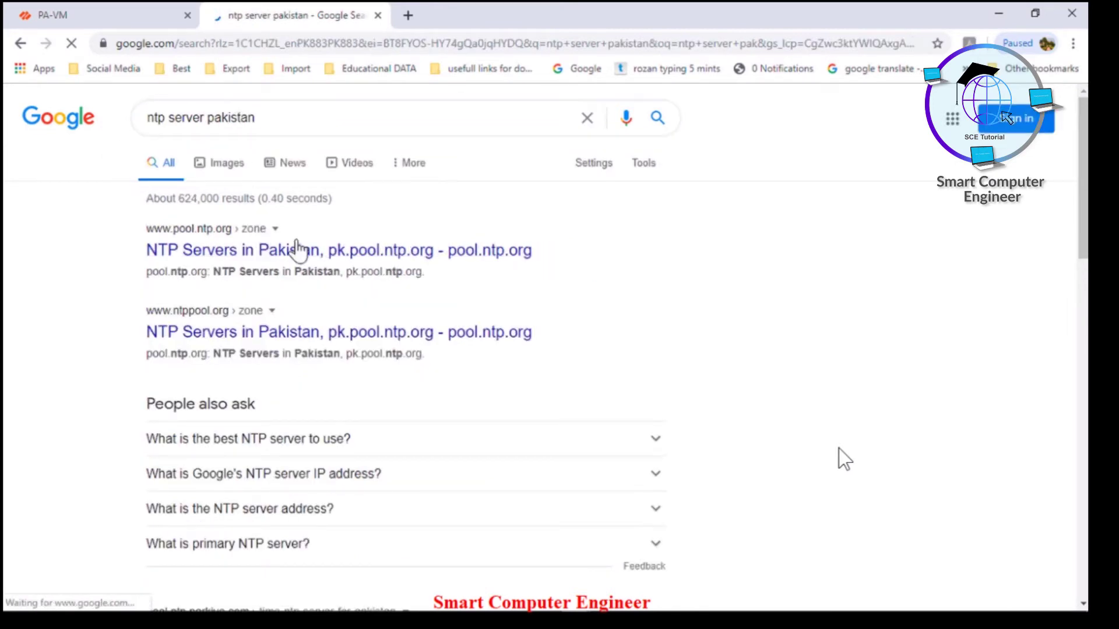
Open the pool.ntp.org Pakistan zone page and copy pk.pool.ntp.org
{"action": "left_click", "coordinate": [302, 252]}
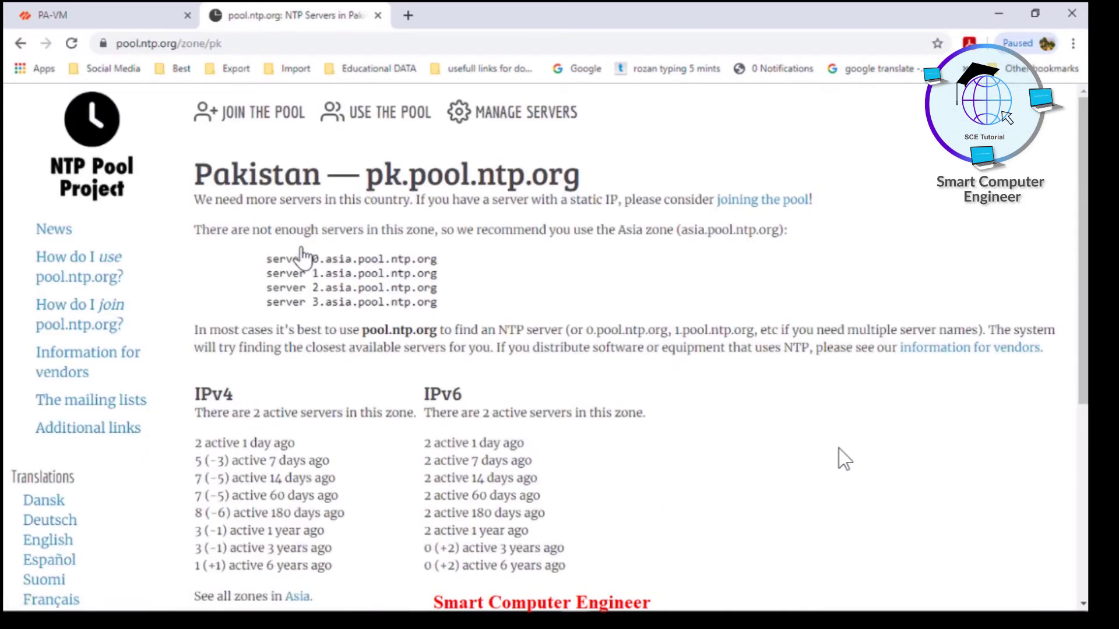
{"action": "left_click_drag", "start_coordinate": [367, 175], "coordinate": [580, 185]}
{"action": "right_click", "coordinate": [581, 186]}
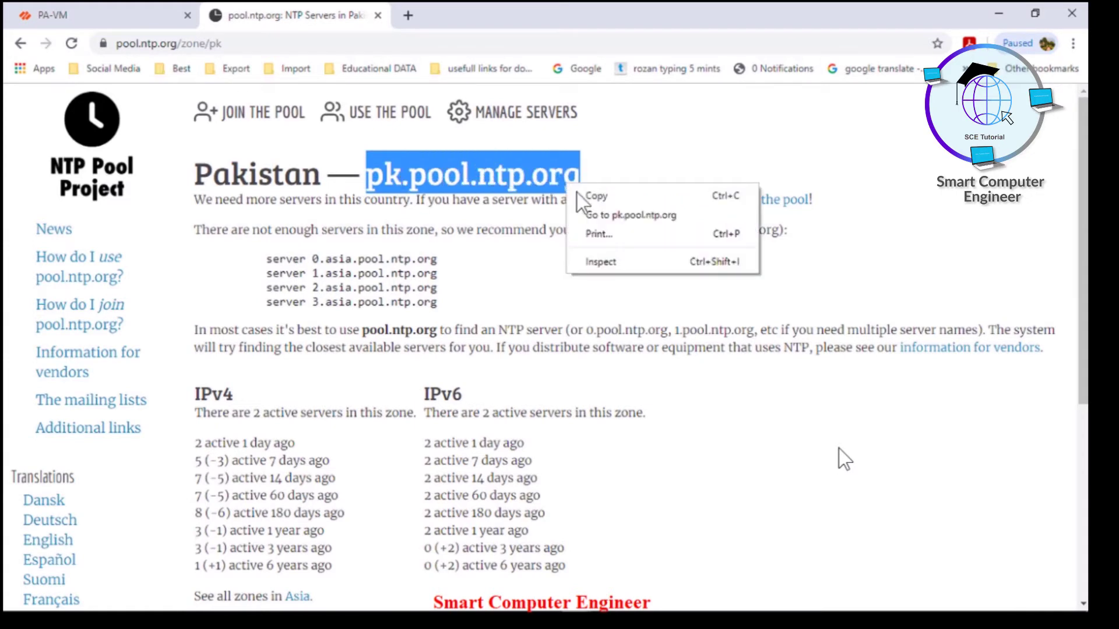
{"action": "left_click", "coordinate": [594, 197]}
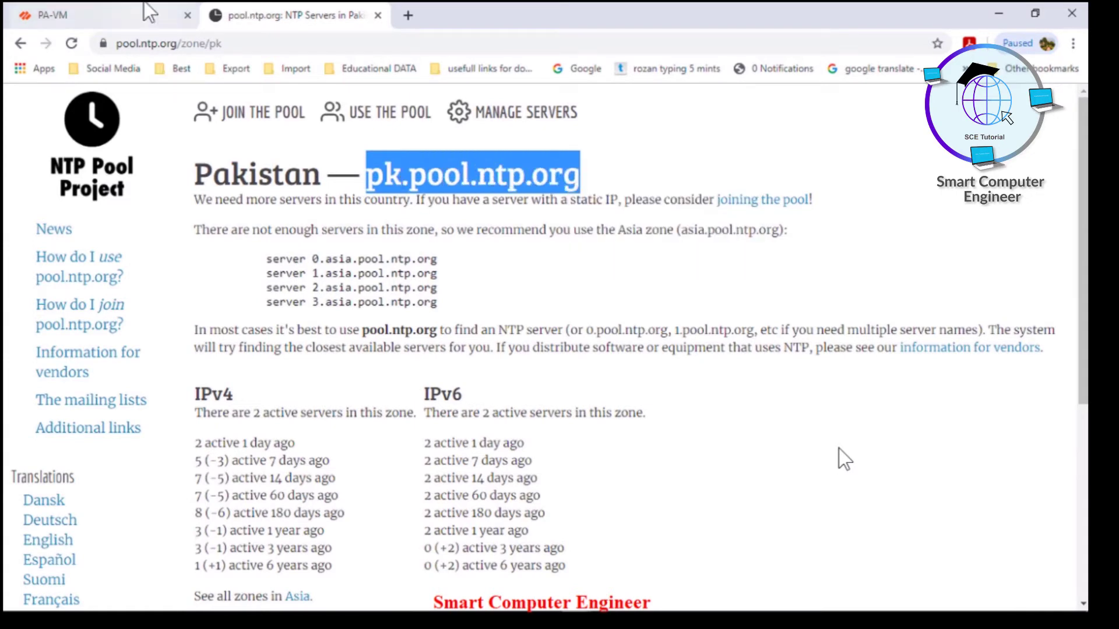
{"action": "left_click", "coordinate": [146, 13]}
Paste pk.pool.ntp.org as both primary and secondary NTP server and save
{"action": "left_click", "coordinate": [420, 230]}
{"action": "key", "text": "ctrl+v"}
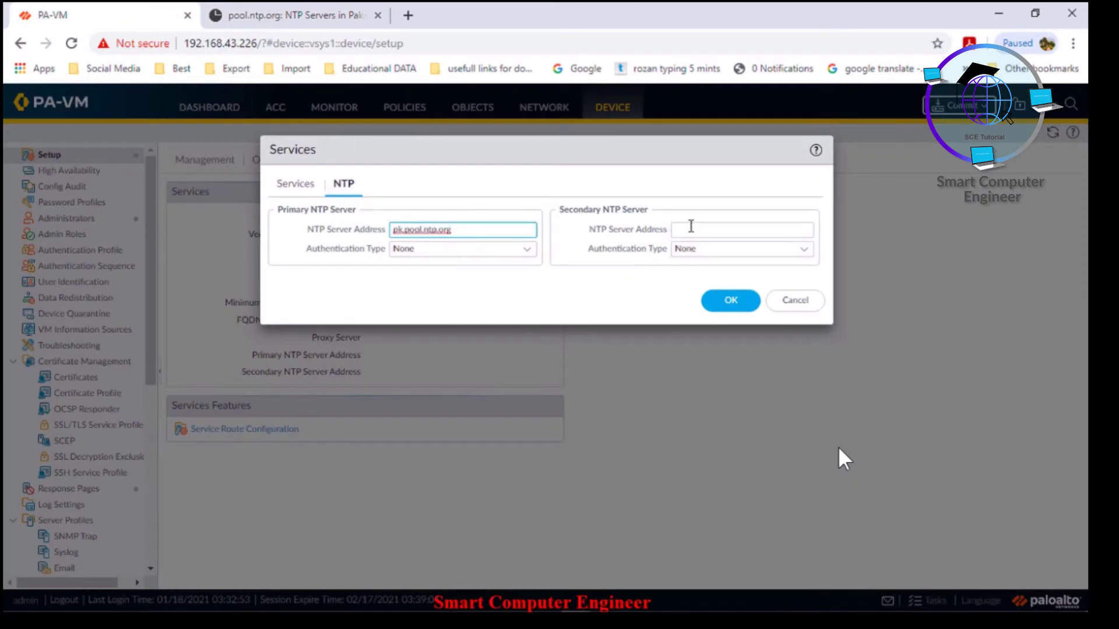
{"action": "left_click", "coordinate": [691, 228]}
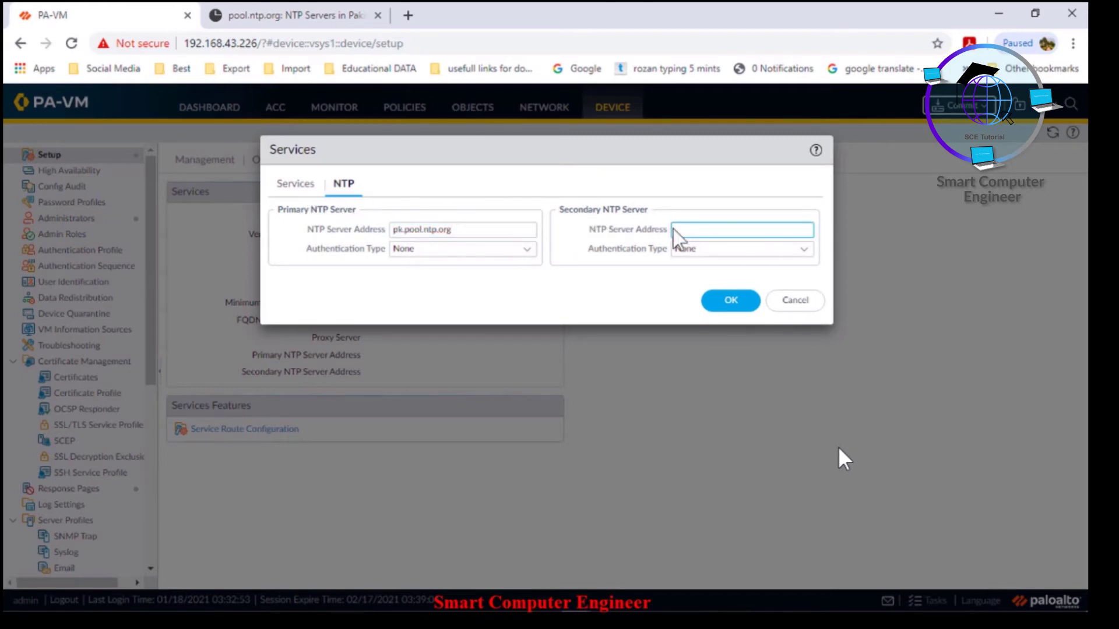
{"action": "key", "text": "ctrl+v"}
{"action": "left_click", "coordinate": [729, 303]}
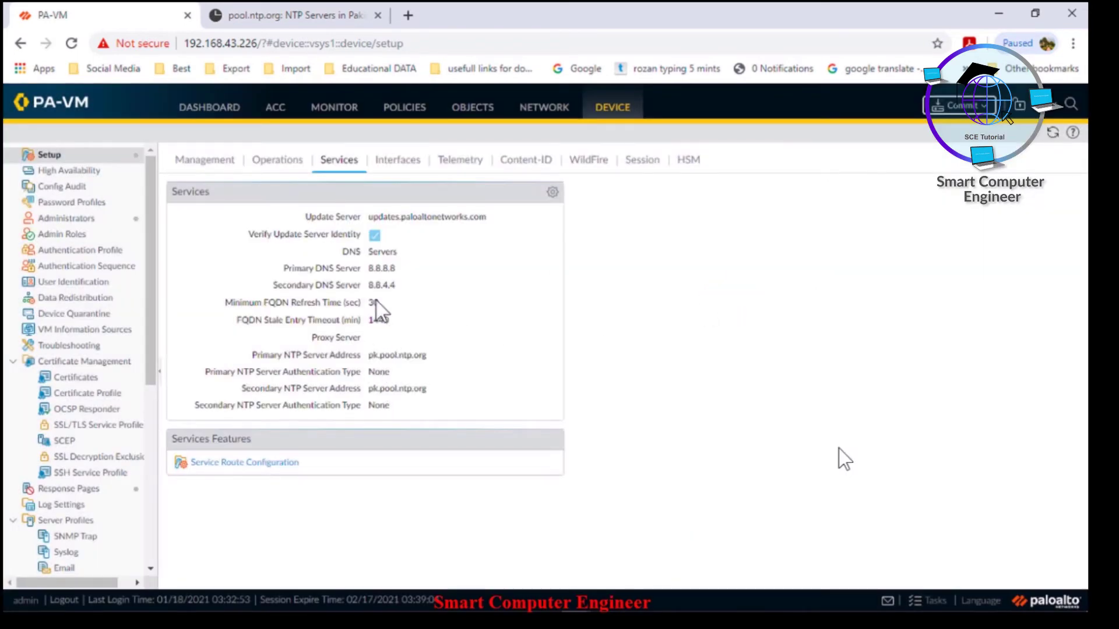
Commit all pending changes, dismiss the commit status, and go to the Dashboard
{"action": "left_click", "coordinate": [959, 108]}
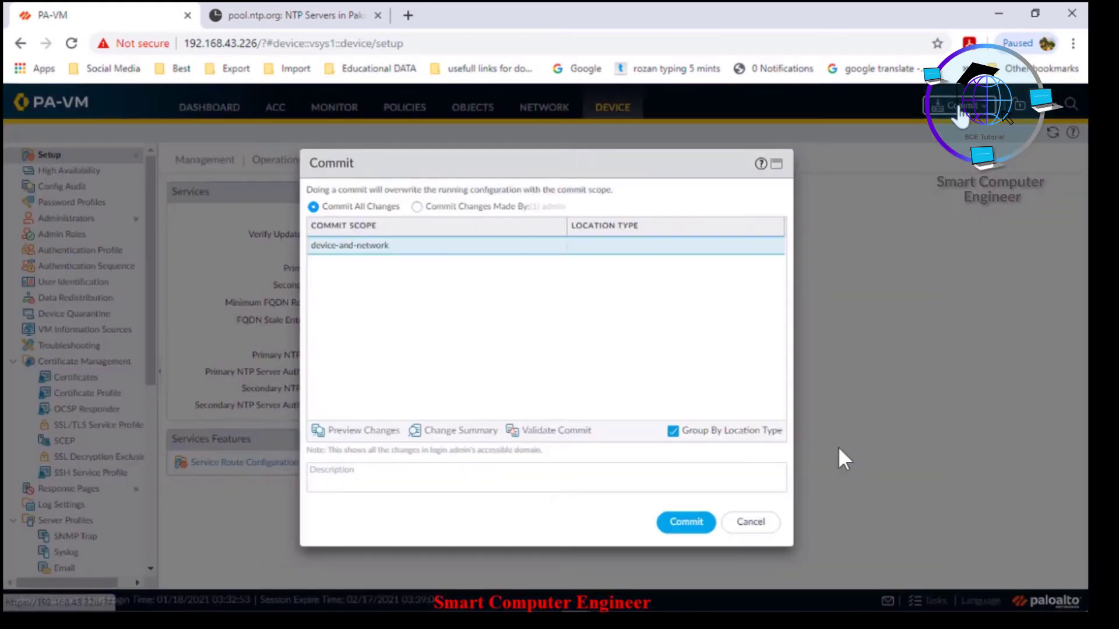
{"action": "left_click", "coordinate": [686, 523]}
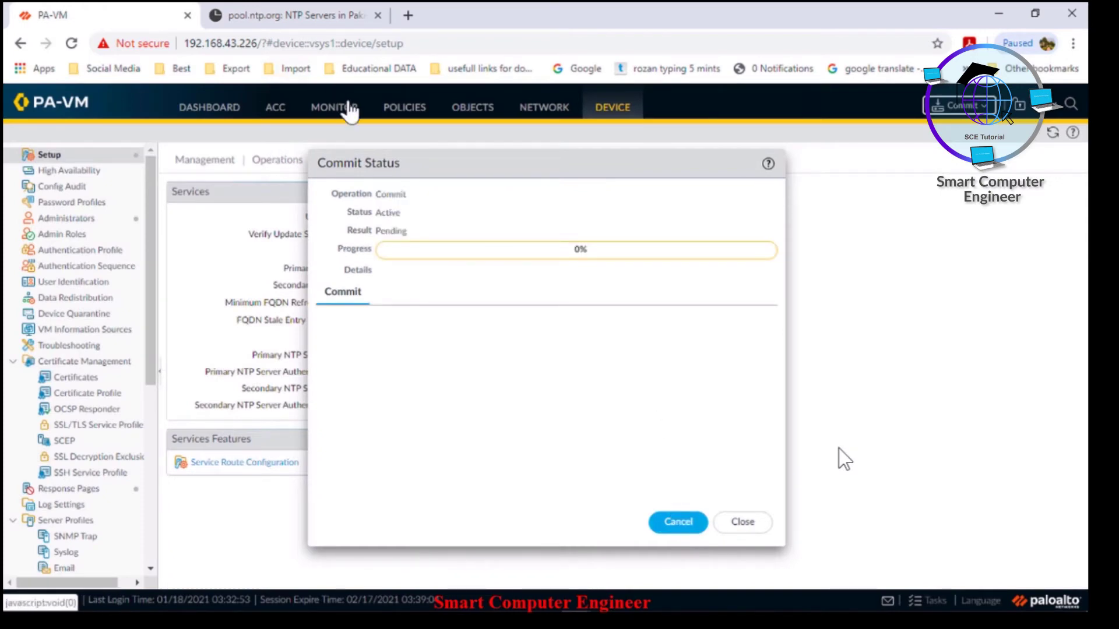
{"action": "left_click", "coordinate": [747, 523]}
{"action": "left_click", "coordinate": [204, 110]}
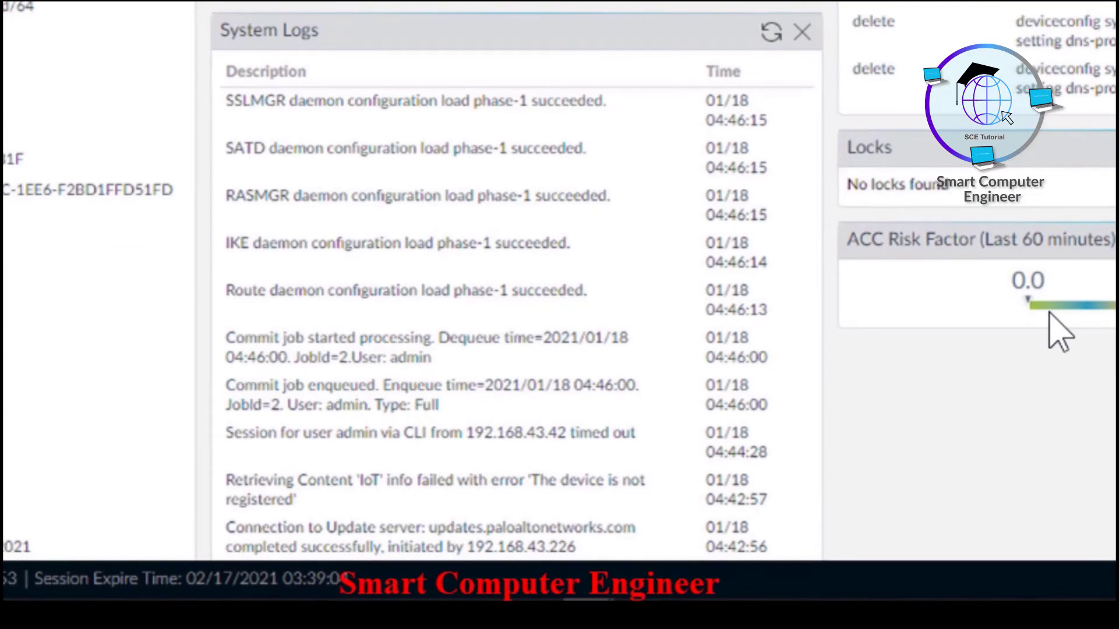
Highlight the commit-succeeded and pk.pool.ntp.org time-learnt entries in Dashboard System Logs
{"action": "scroll", "coordinate": [1057, 333], "scroll_direction": "down", "scroll_amount": 4}
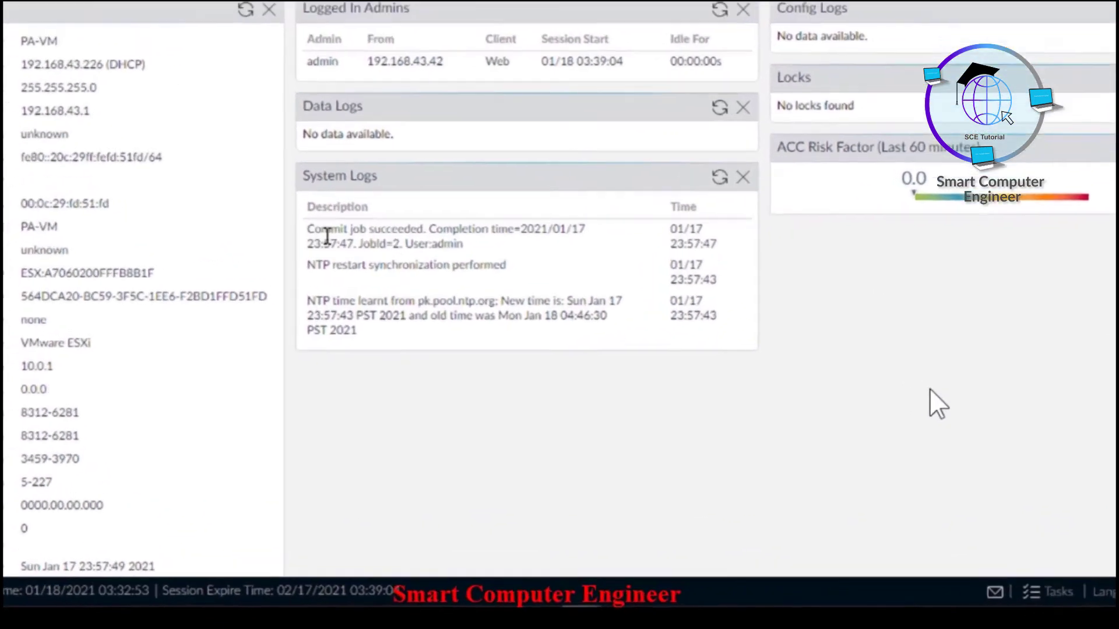
{"action": "left_click_drag", "start_coordinate": [376, 330], "coordinate": [426, 360]}
{"action": "left_click_drag", "start_coordinate": [255, 176], "coordinate": [495, 180]}
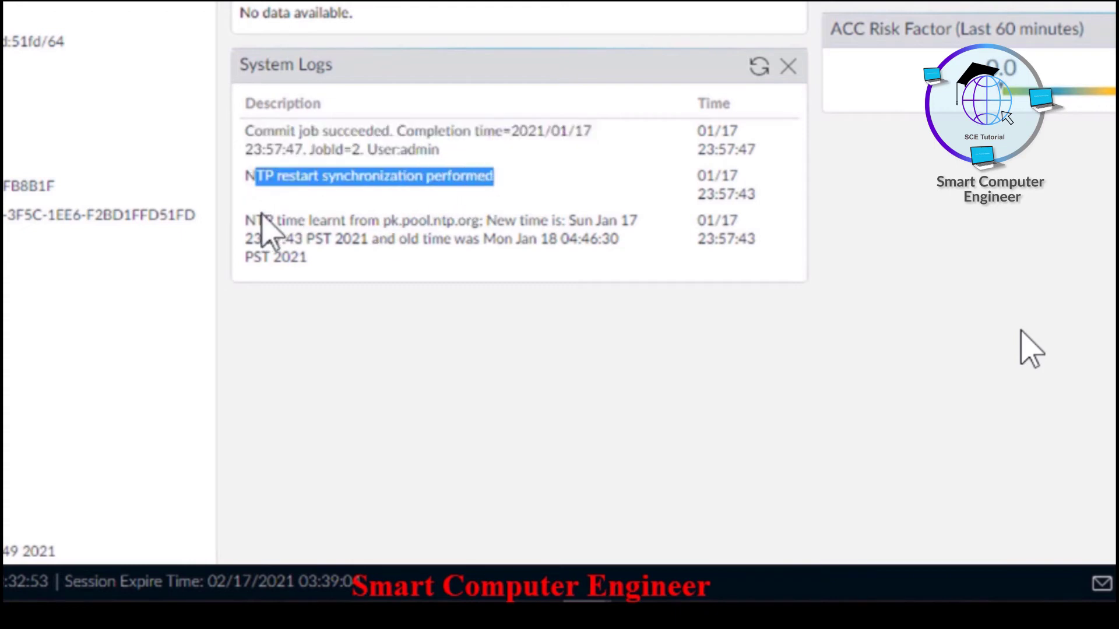
{"action": "left_click_drag", "start_coordinate": [248, 220], "coordinate": [424, 256]}
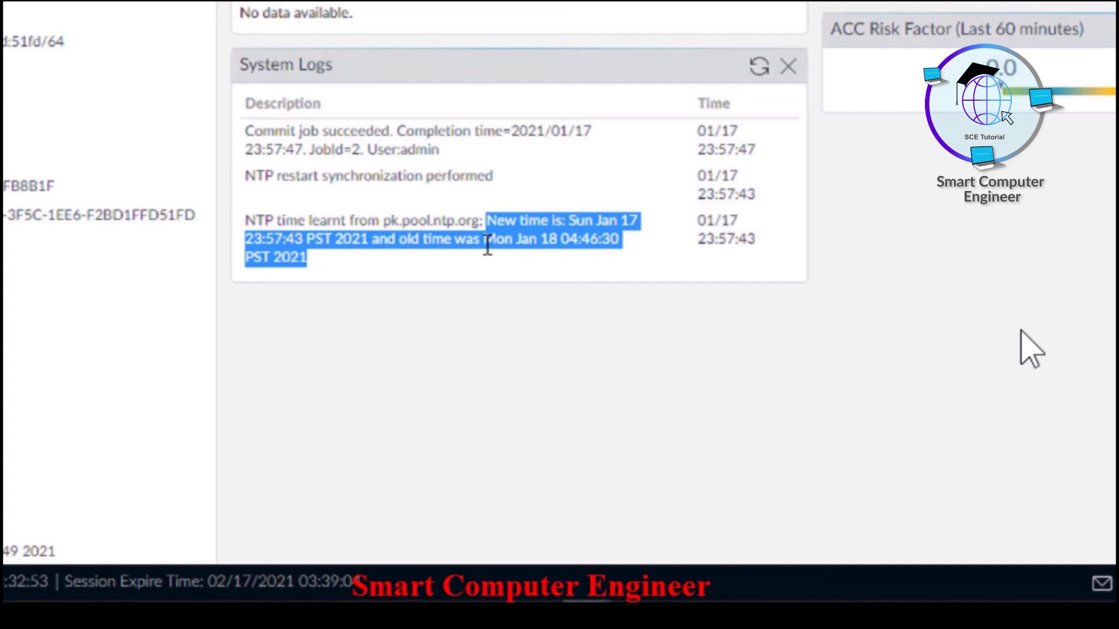
{"action": "left_click", "coordinate": [487, 245]}
{"action": "left_click_drag", "start_coordinate": [483, 243], "coordinate": [505, 245]}
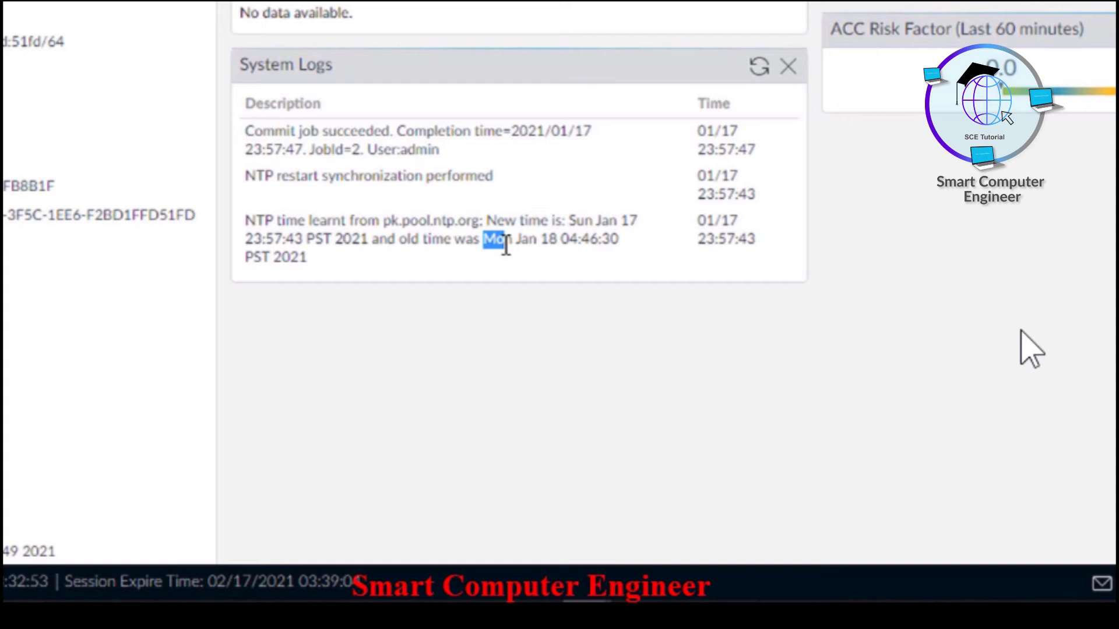
{"action": "left_click_drag", "start_coordinate": [505, 245], "coordinate": [528, 249]}
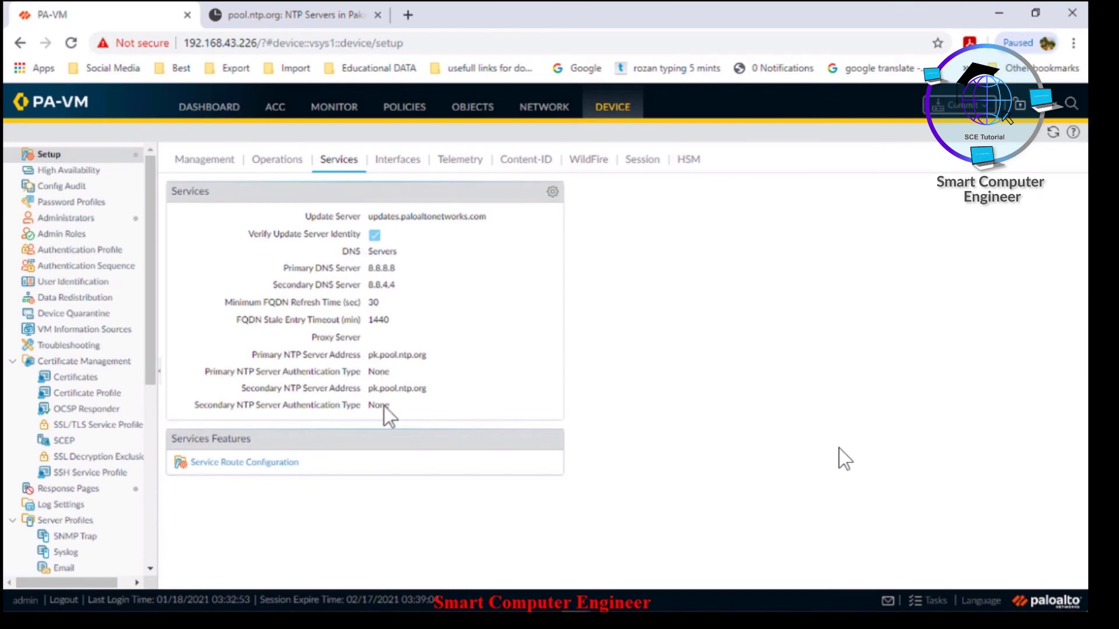
Scroll the Device sidebar down and open Licenses
{"action": "left_click_drag", "start_coordinate": [153, 279], "coordinate": [158, 481]}
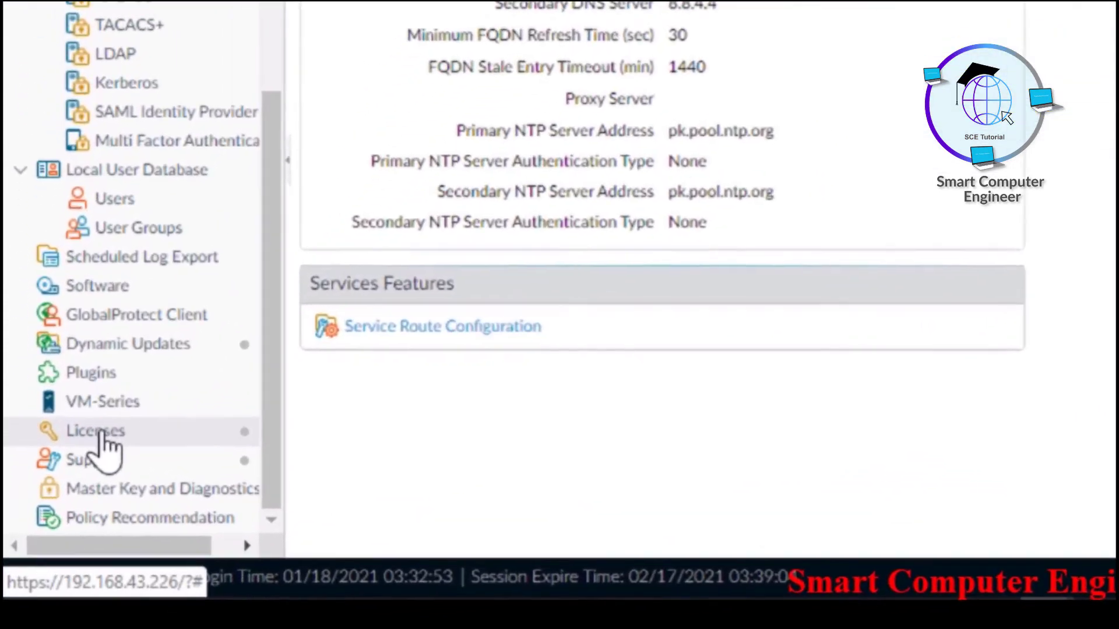
{"action": "left_click", "coordinate": [61, 520]}
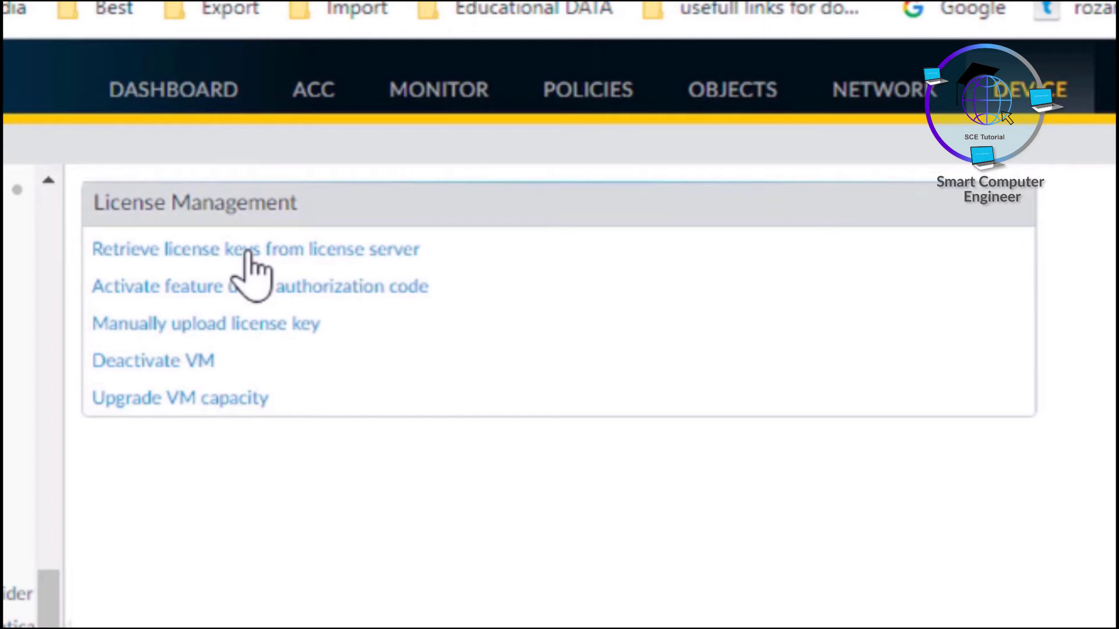
After a failed license-key retrieval, activate the license with the pasted authorization code and accept the service restart
{"action": "left_click", "coordinate": [250, 251]}
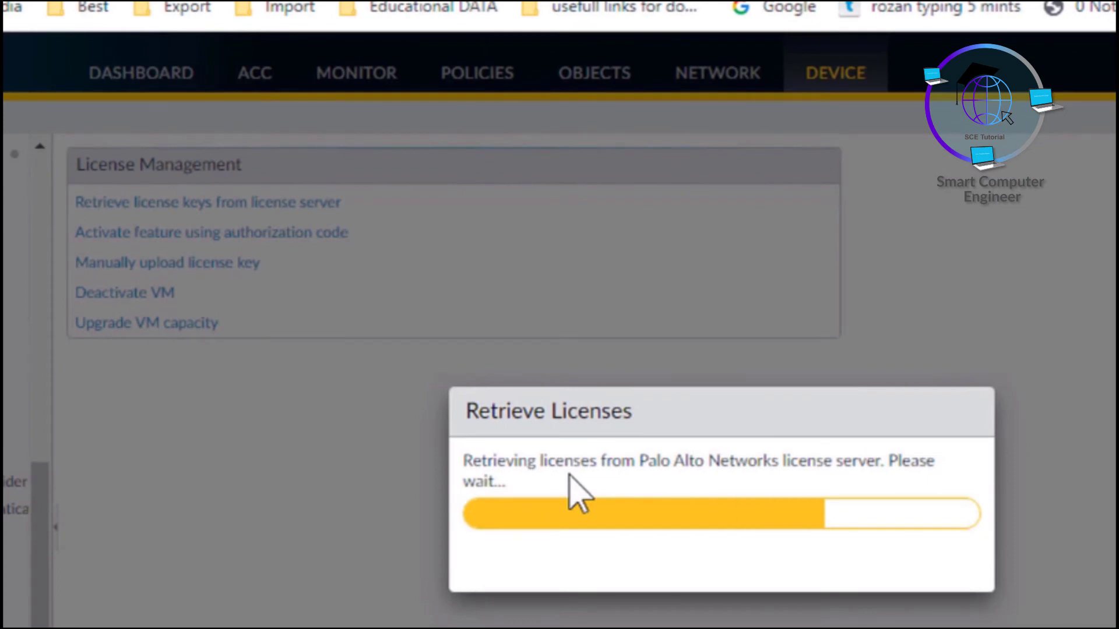
{"action": "left_click", "coordinate": [707, 559]}
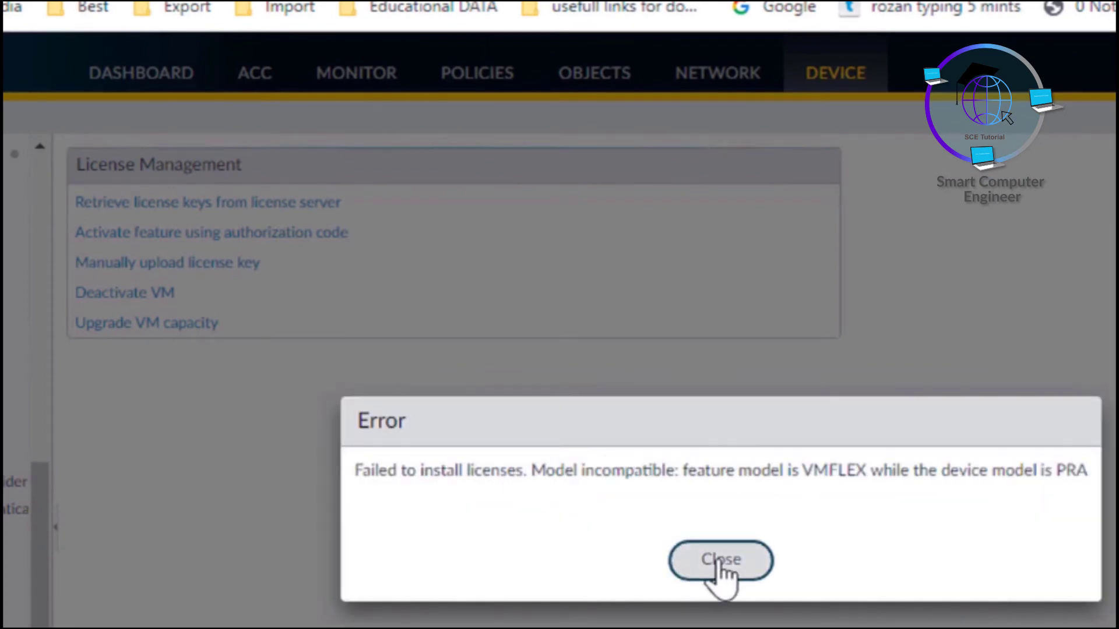
{"action": "left_click", "coordinate": [249, 235]}
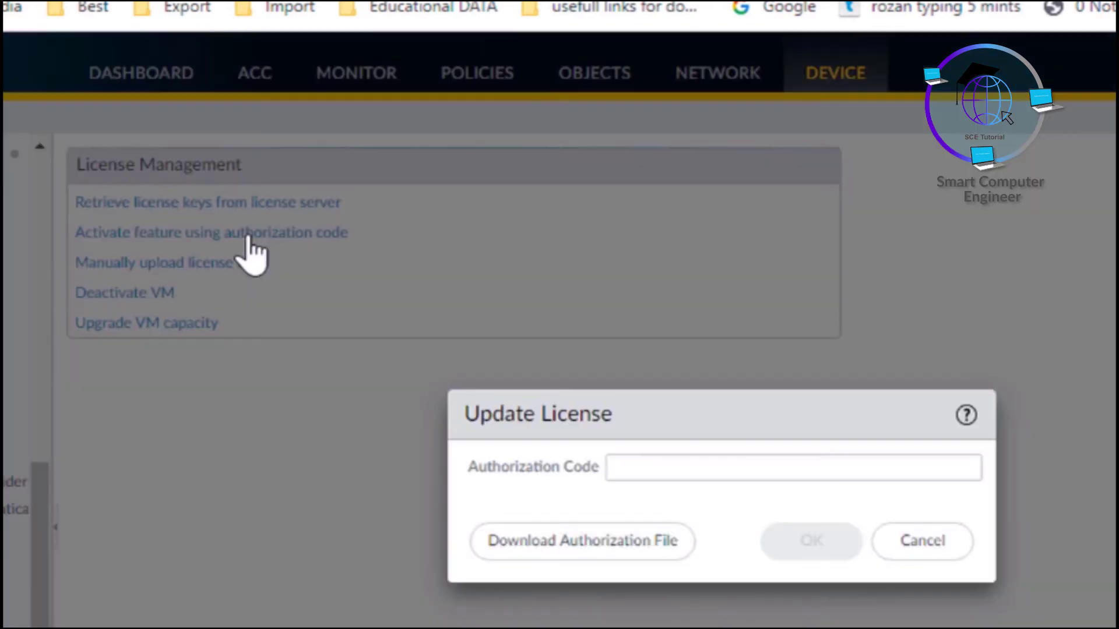
{"action": "left_click", "coordinate": [625, 470]}
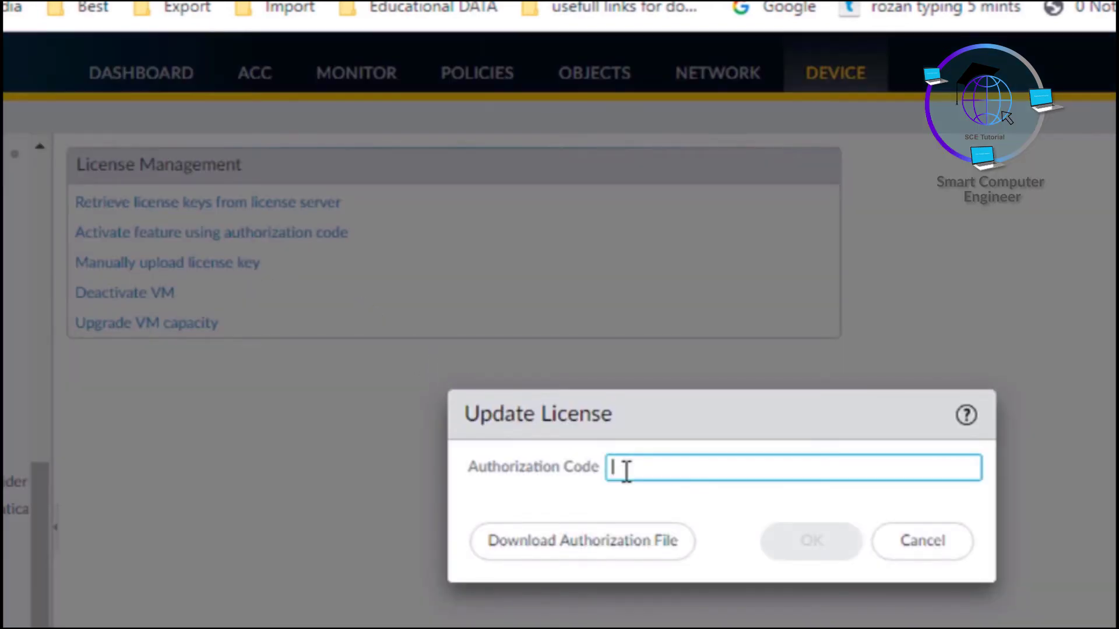
{"action": "key", "text": "ctrl+v"}
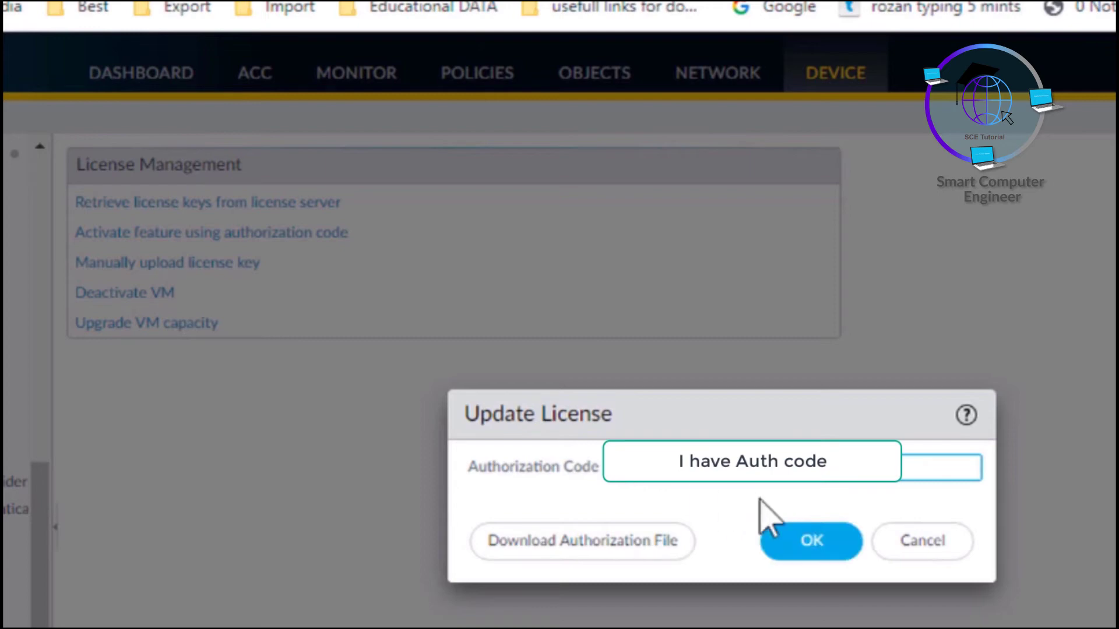
{"action": "left_click", "coordinate": [807, 551]}
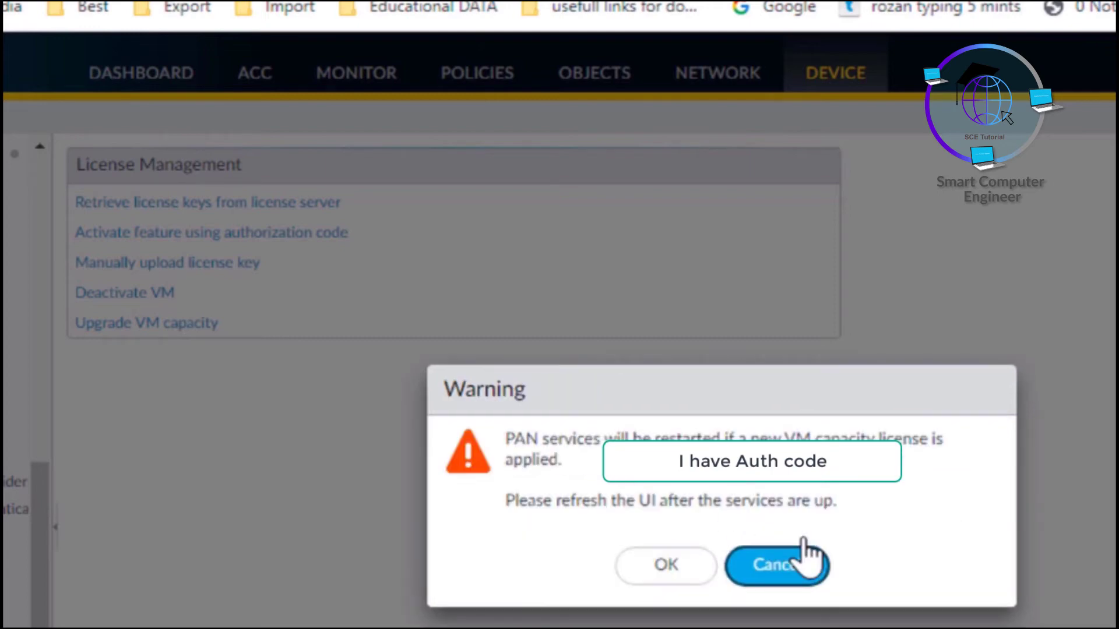
{"action": "left_click", "coordinate": [662, 564]}
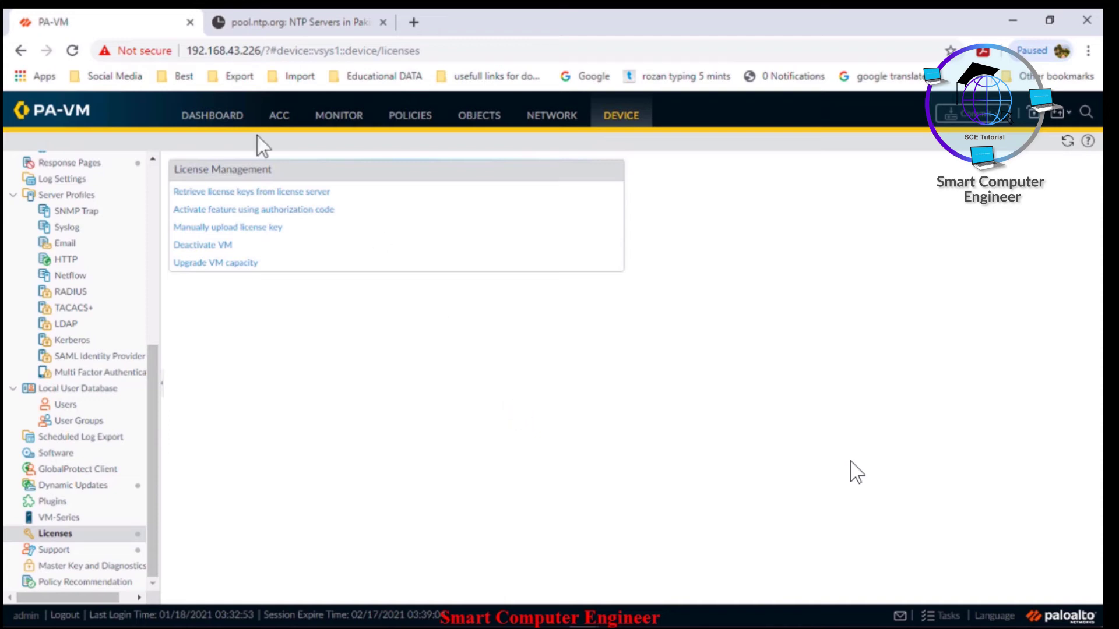
Switch between the Dashboard and the application activity view
{"action": "left_click", "coordinate": [224, 117]}
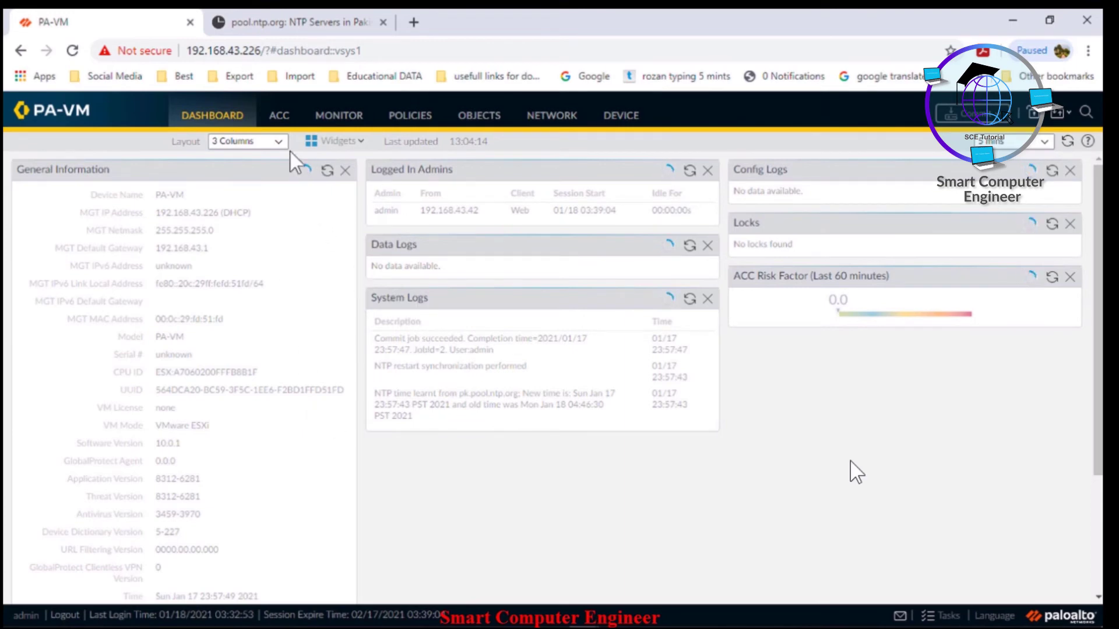
{"action": "left_click", "coordinate": [279, 119]}
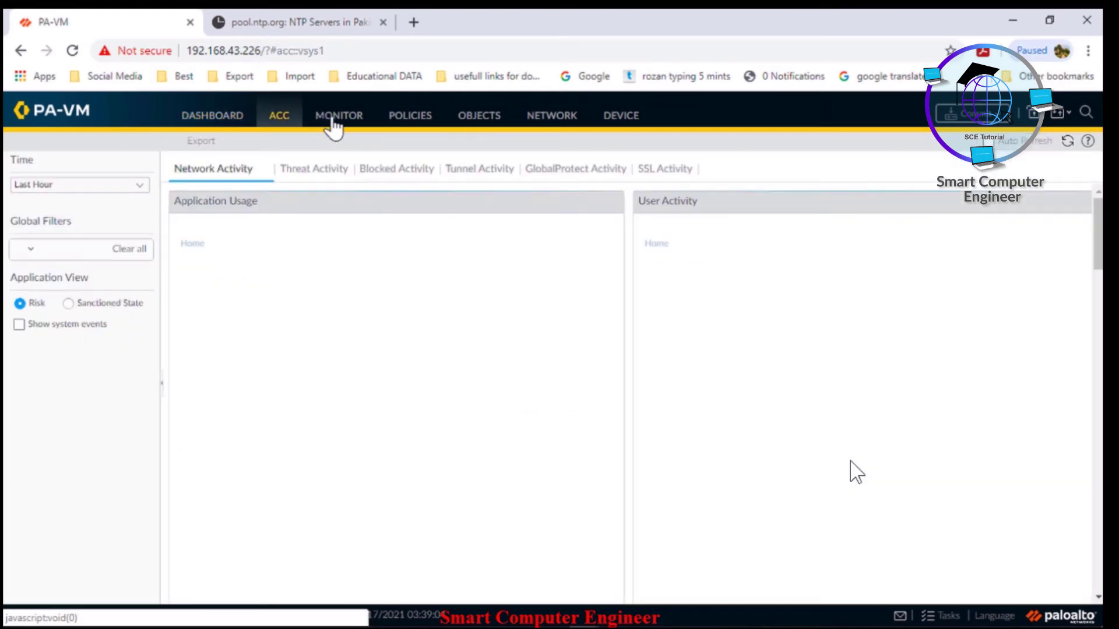
{"action": "left_click", "coordinate": [230, 124]}
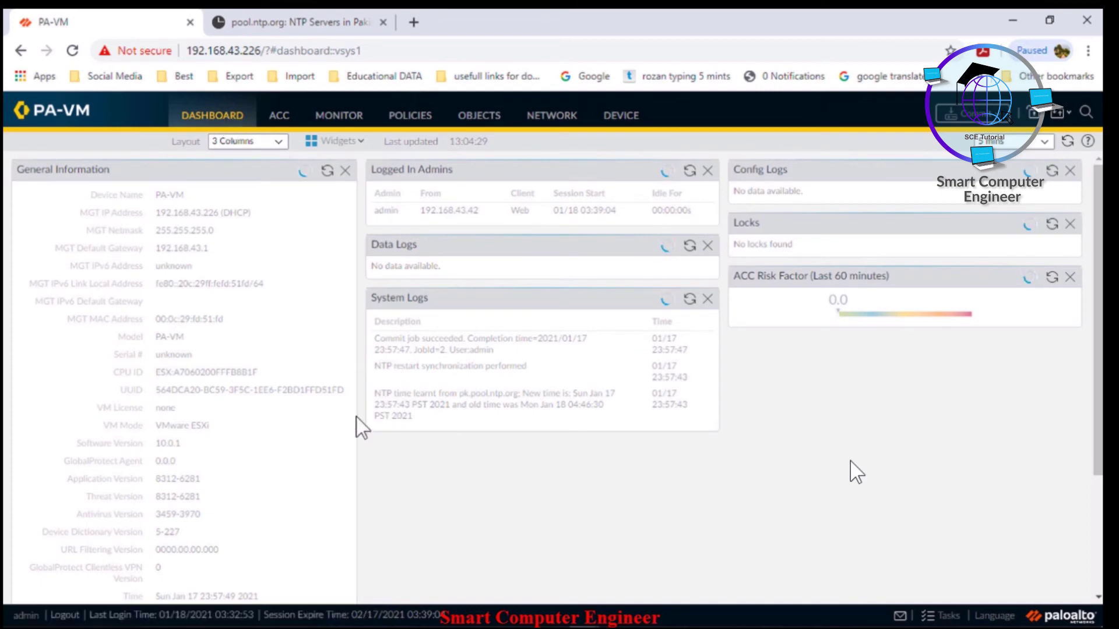
Reload the page and proceed past the certificate warning to 192.168.43.226
{"action": "left_click", "coordinate": [72, 50]}
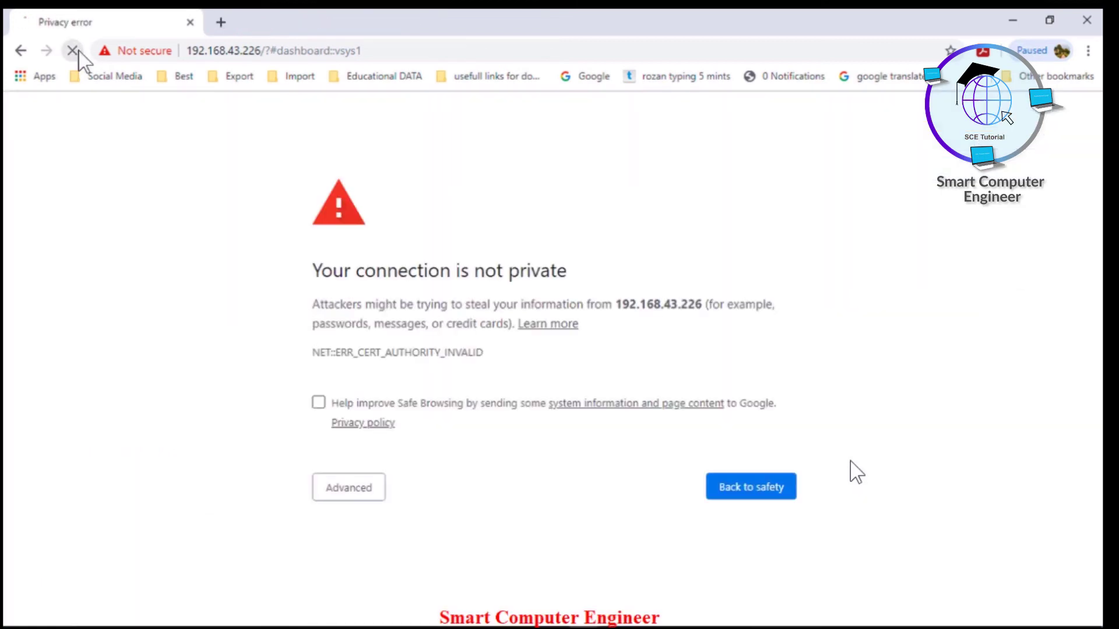
{"action": "left_click", "coordinate": [365, 495]}
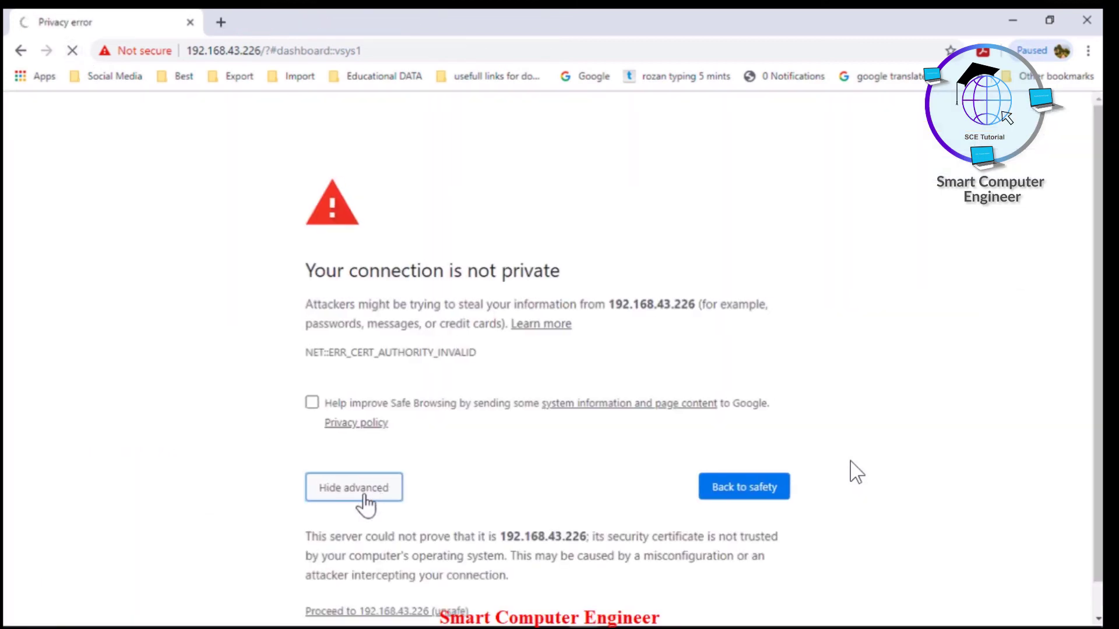
{"action": "left_click", "coordinate": [416, 612]}
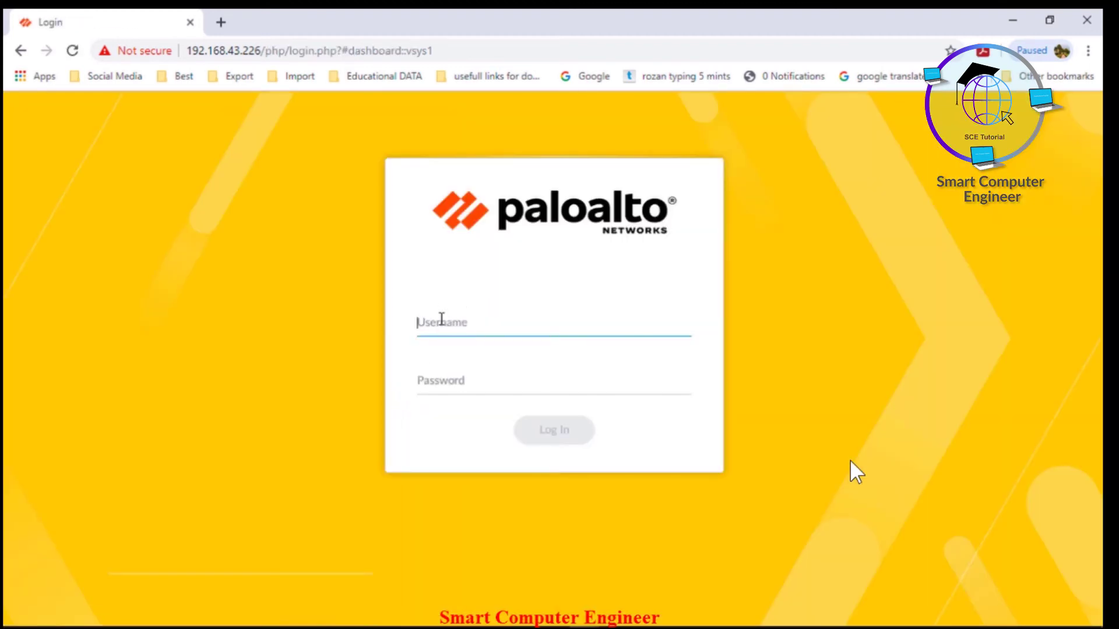
Sign back in as admin with the account password
{"action": "type", "text": "n"}
{"action": "key", "text": "Tab"}
{"action": "type", "text": "ad"}
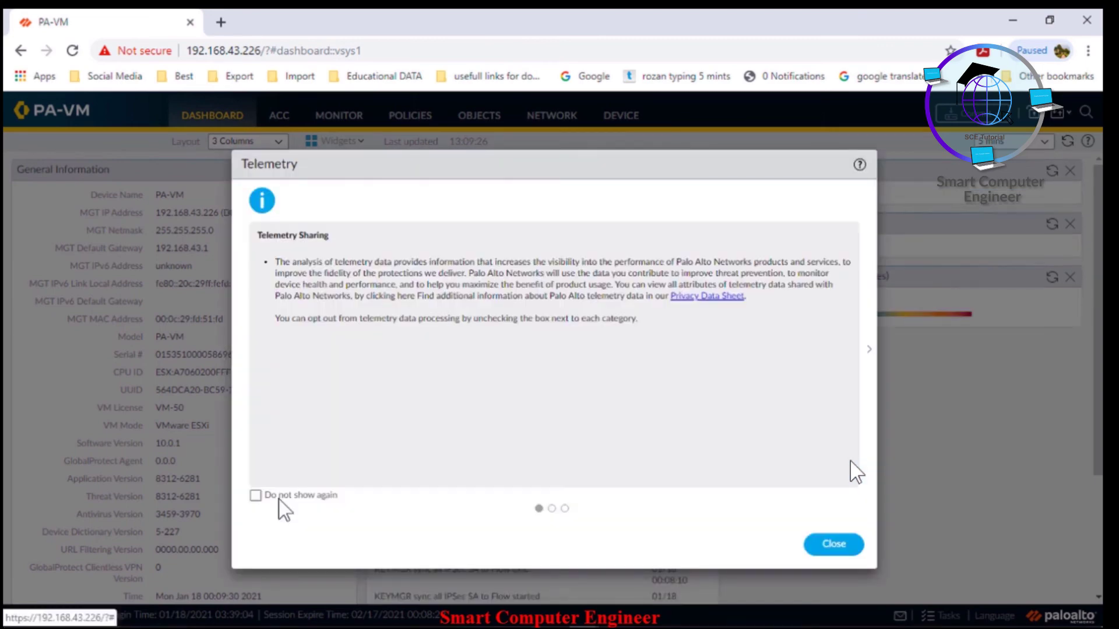
Close the Telemetry notice with Do not show again, then choose Remind Me Later
{"action": "left_click", "coordinate": [257, 495]}
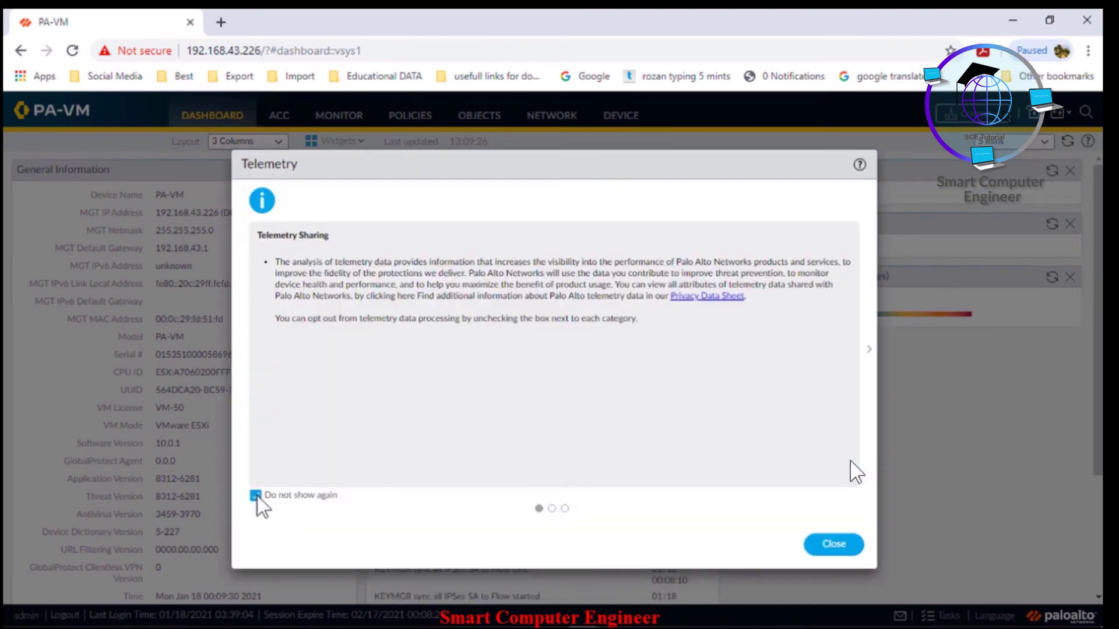
{"action": "left_click", "coordinate": [832, 545]}
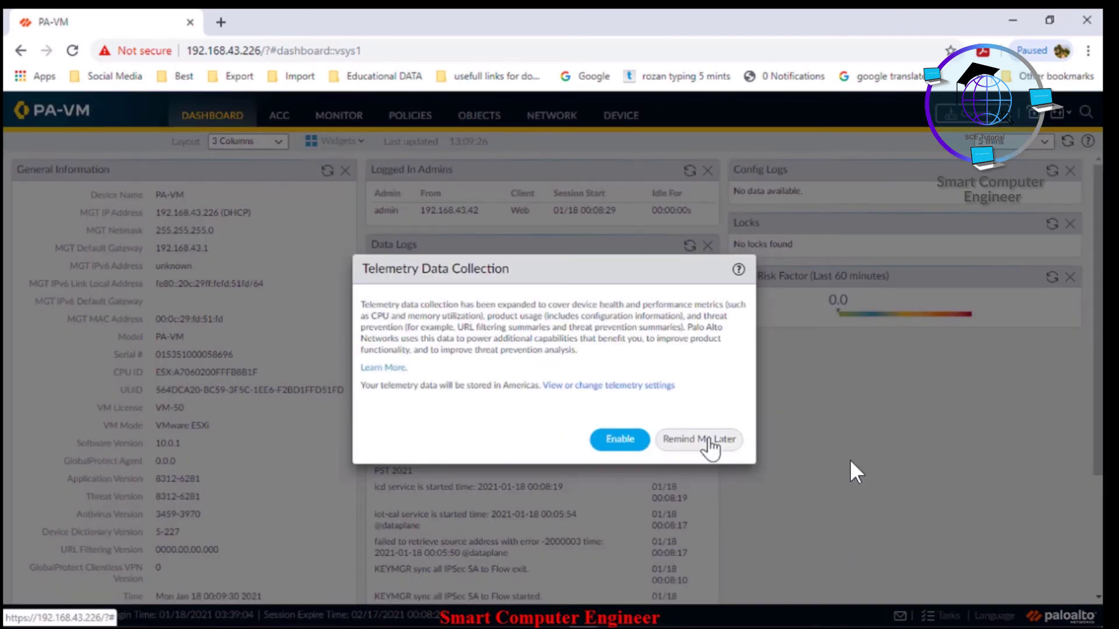
{"action": "left_click", "coordinate": [716, 439]}
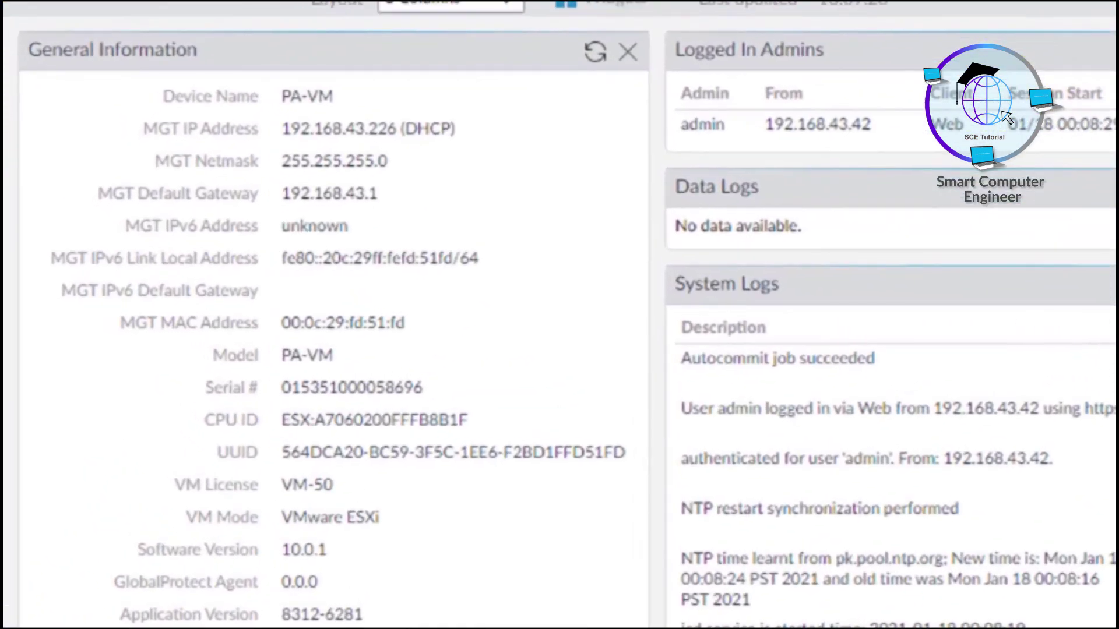
{"action": "scroll", "coordinate": [669, 319], "scroll_direction": "down", "scroll_amount": 2}
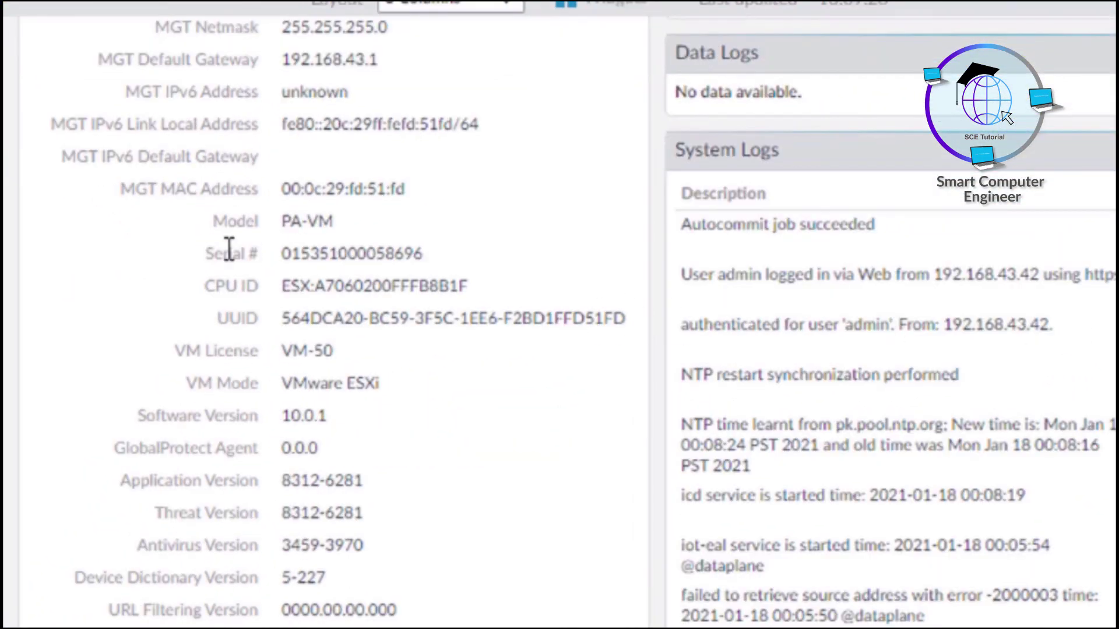
{"action": "left_click_drag", "start_coordinate": [208, 254], "coordinate": [428, 256]}
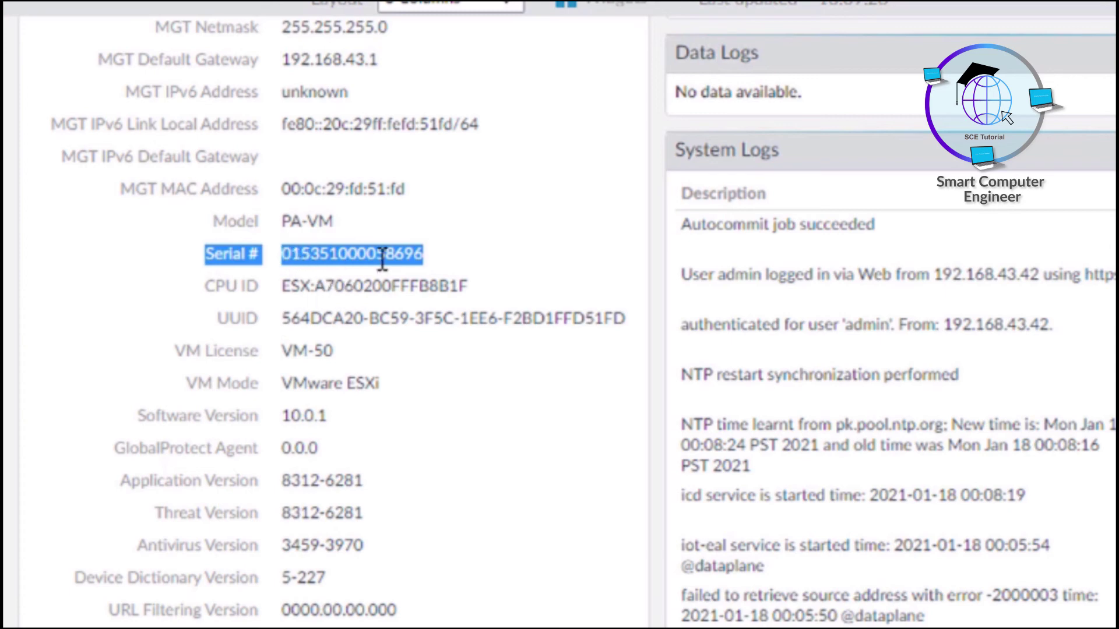
{"action": "left_click_drag", "start_coordinate": [281, 222], "coordinate": [337, 222]}
{"action": "left_click_drag", "start_coordinate": [204, 255], "coordinate": [430, 252]}
{"action": "left_click_drag", "start_coordinate": [282, 479], "coordinate": [368, 495]}
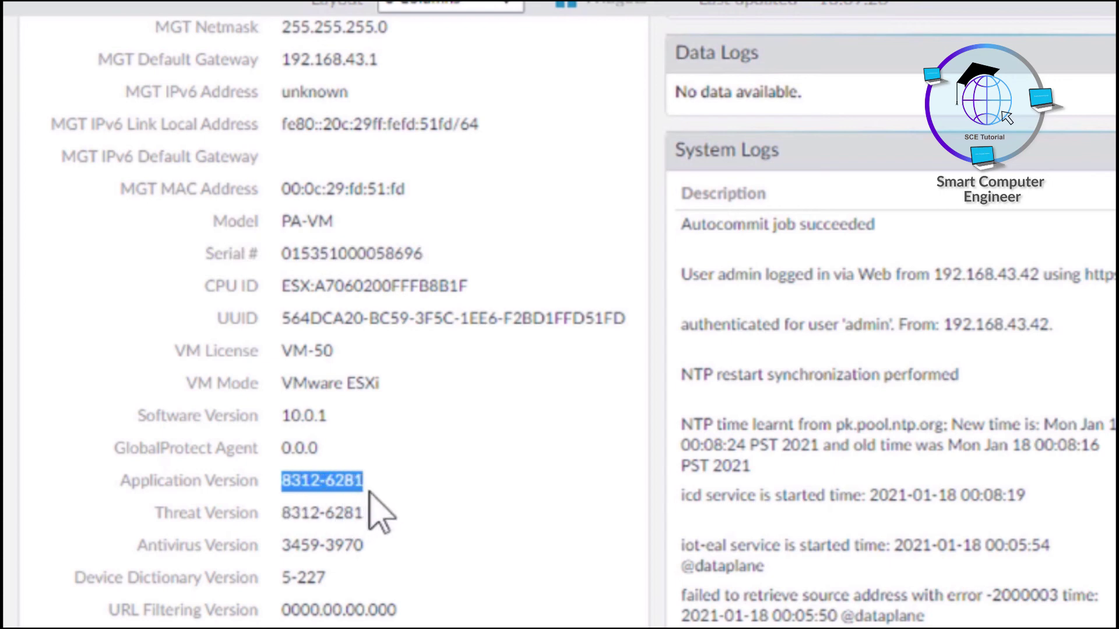
{"action": "left_click_drag", "start_coordinate": [283, 513], "coordinate": [379, 511]}
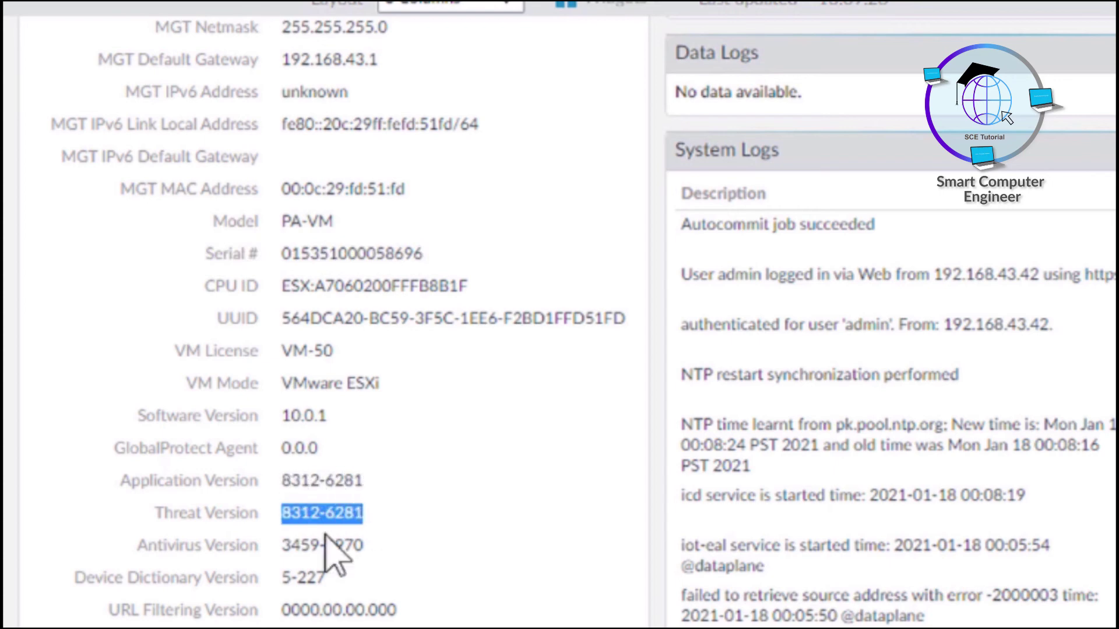
{"action": "left_click_drag", "start_coordinate": [282, 546], "coordinate": [359, 543]}
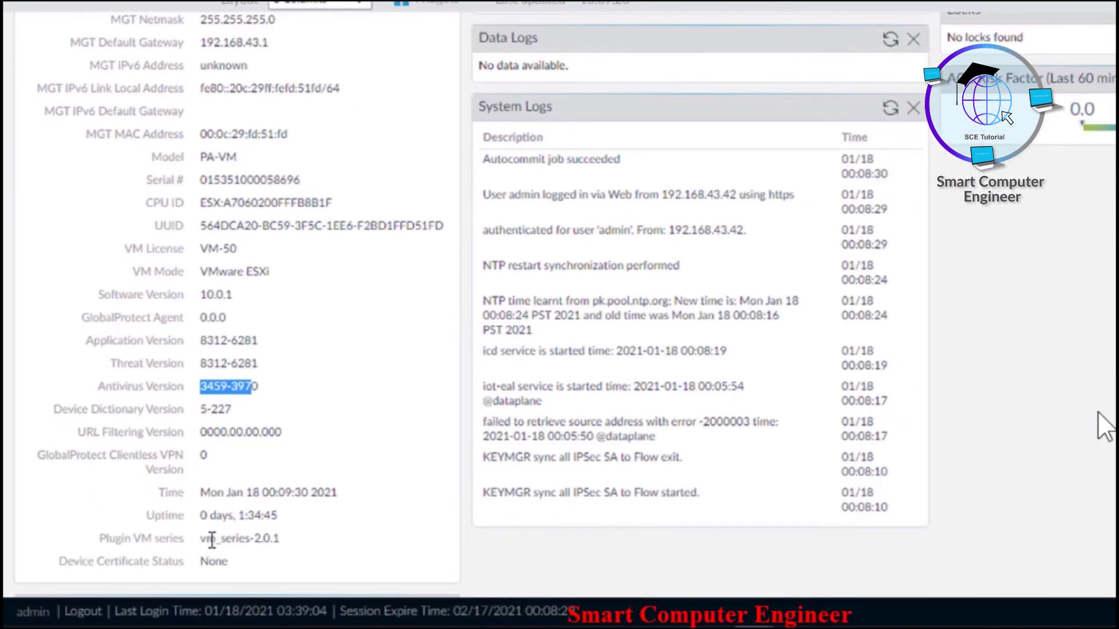
{"action": "left_click_drag", "start_coordinate": [235, 609], "coordinate": [310, 610]}
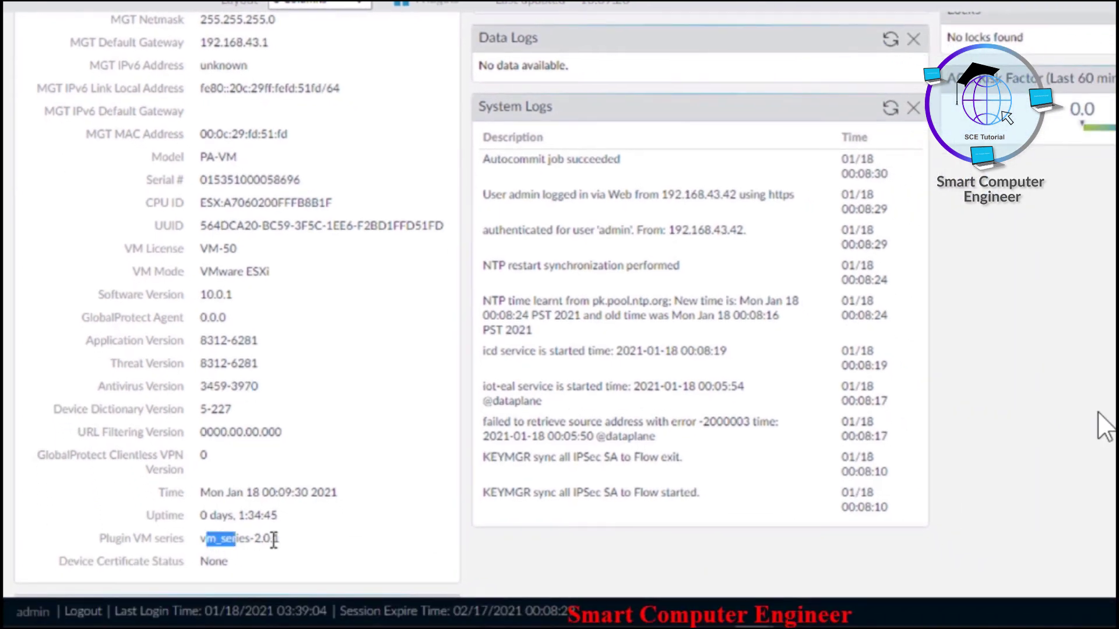
{"action": "left_click_drag", "start_coordinate": [273, 541], "coordinate": [294, 550]}
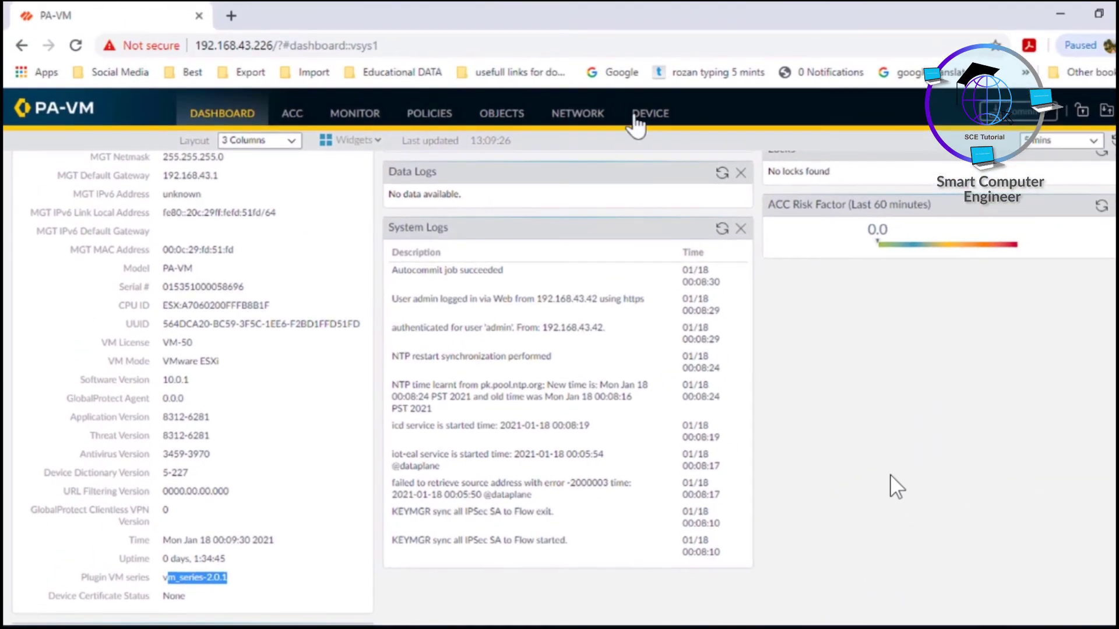
Refresh Device > Licenses and review the Standard VM-50 Eval and feature licenses expiring February 17, 2021
{"action": "left_click", "coordinate": [650, 116]}
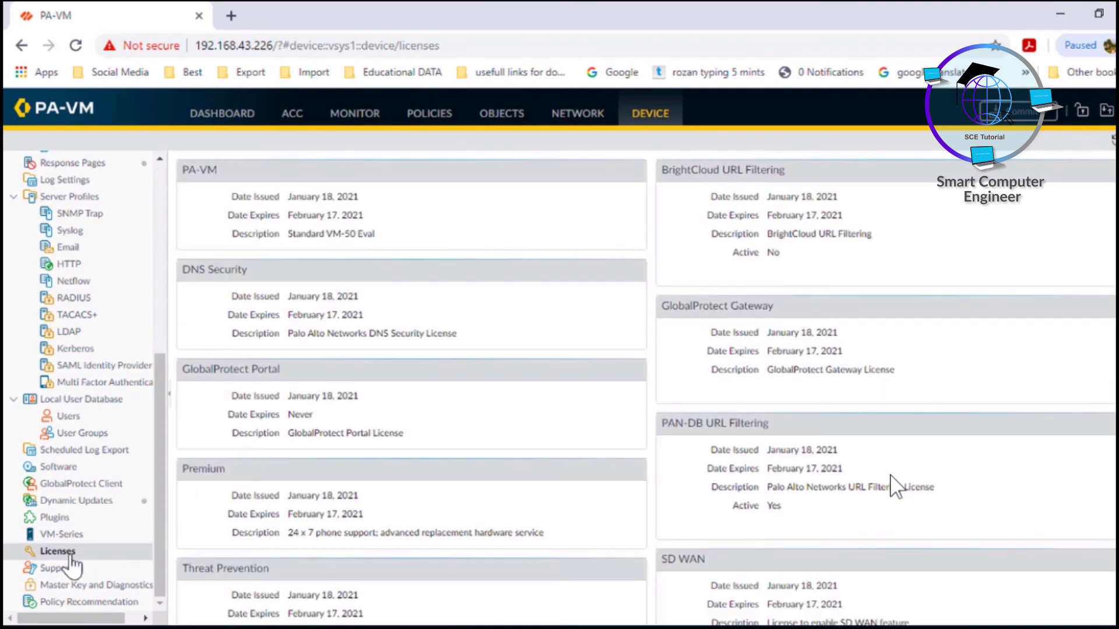
{"action": "left_click", "coordinate": [69, 553]}
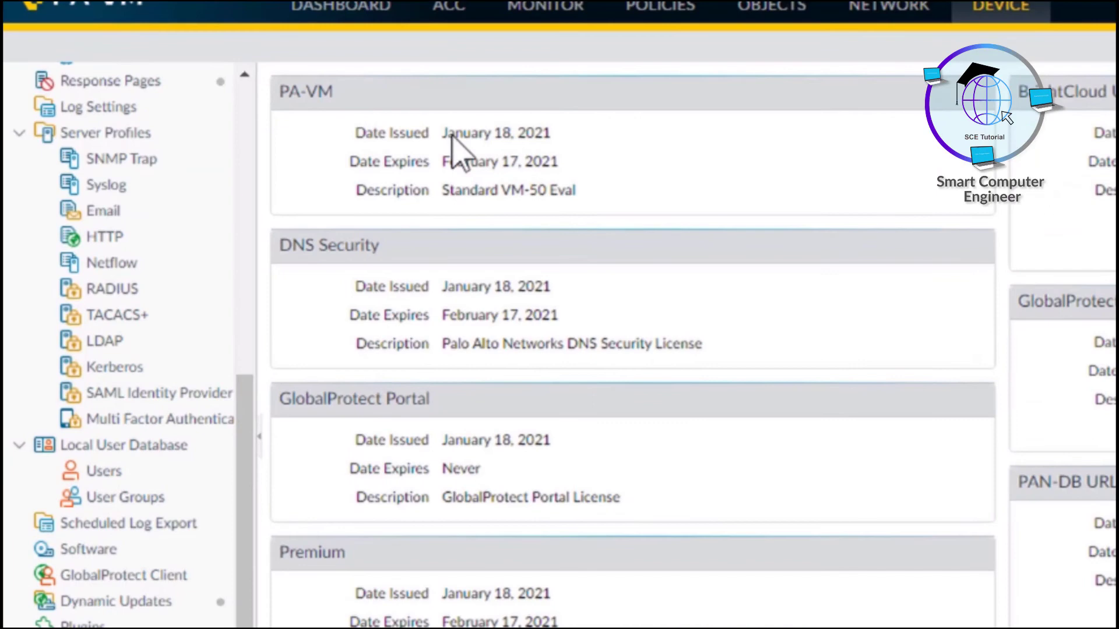
{"action": "left_click_drag", "start_coordinate": [449, 133], "coordinate": [565, 142]}
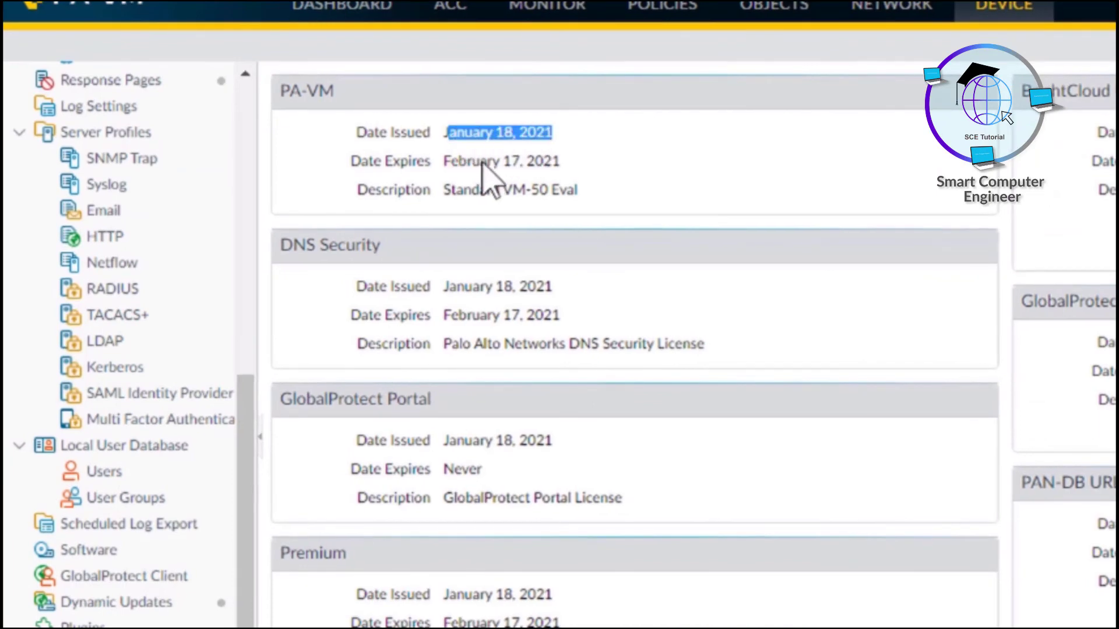
{"action": "left_click_drag", "start_coordinate": [456, 190], "coordinate": [569, 201]}
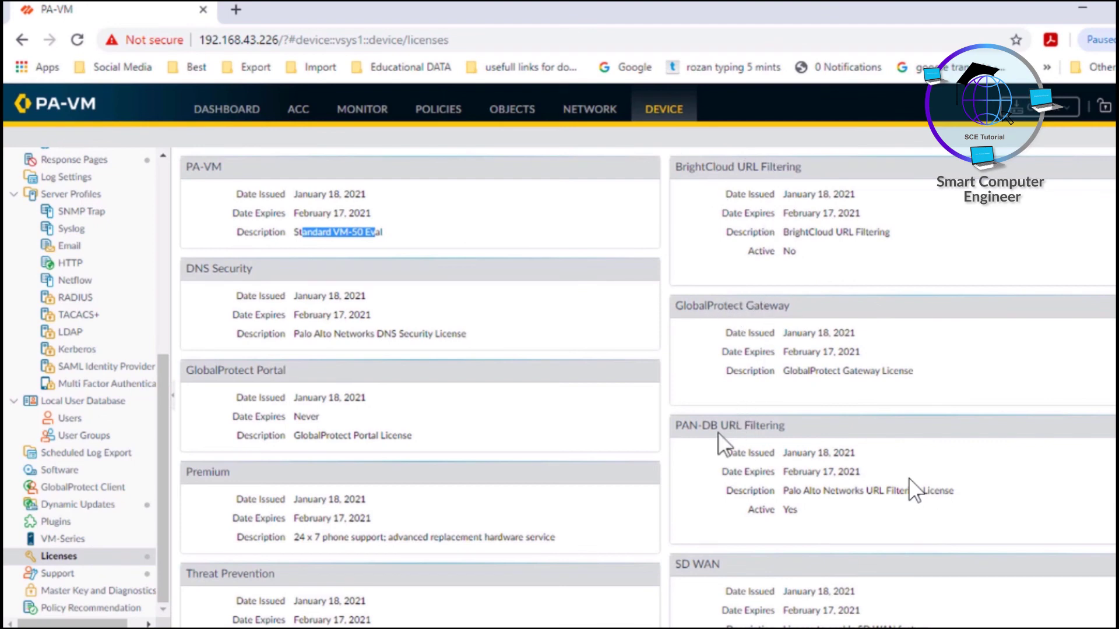
{"action": "scroll", "coordinate": [908, 478], "scroll_direction": "down", "scroll_amount": 3}
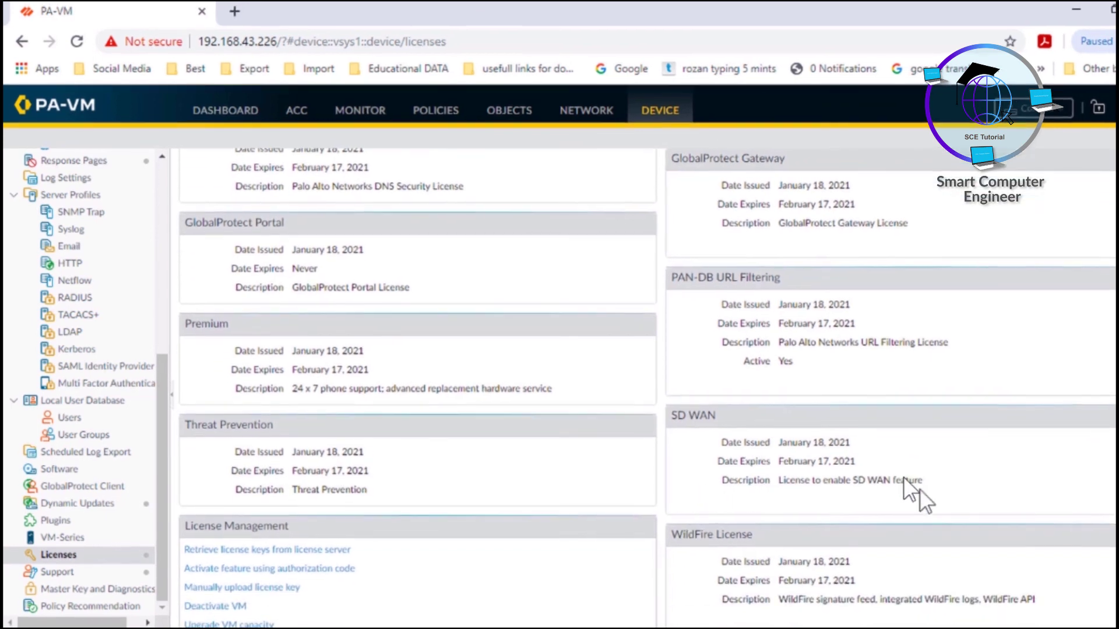
{"action": "scroll", "coordinate": [867, 480], "scroll_direction": "down", "scroll_amount": 1}
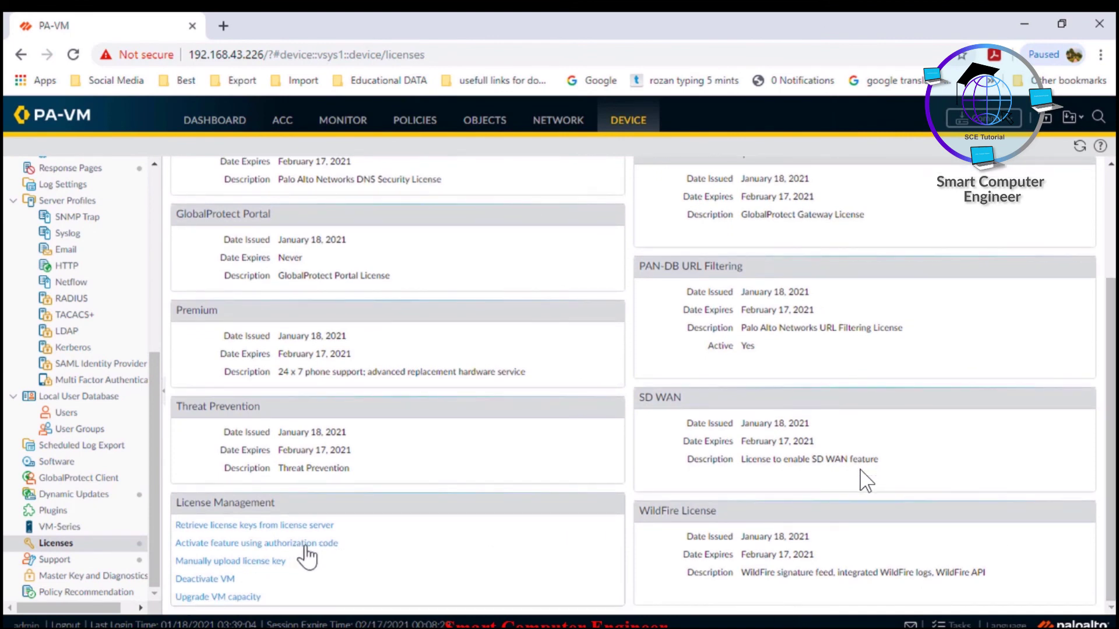
{"action": "left_click_drag", "start_coordinate": [156, 475], "coordinate": [155, 482]}
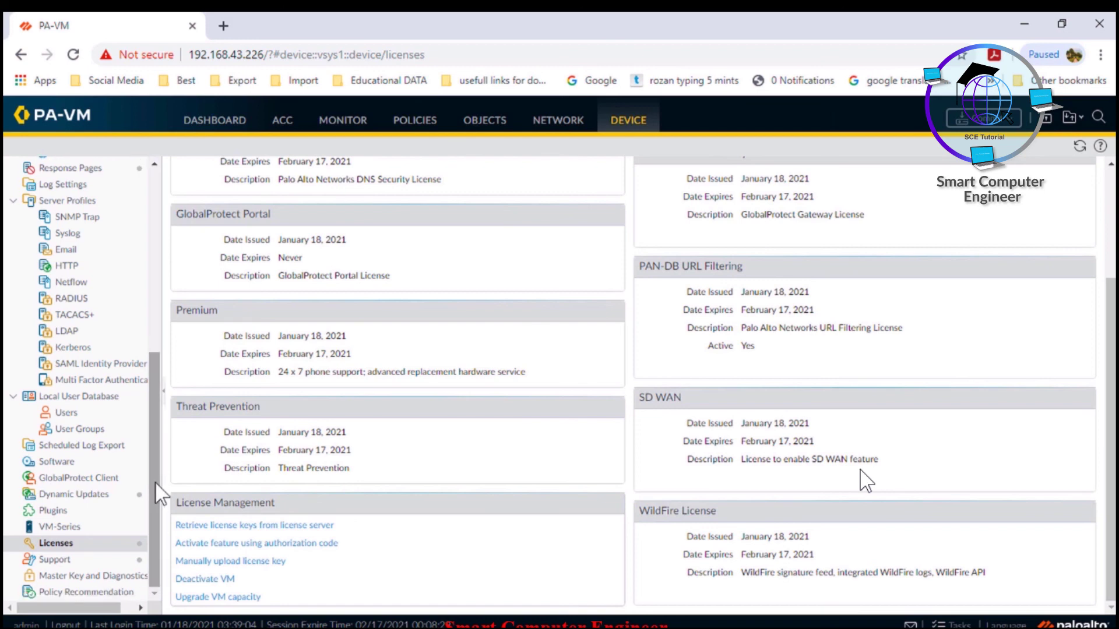